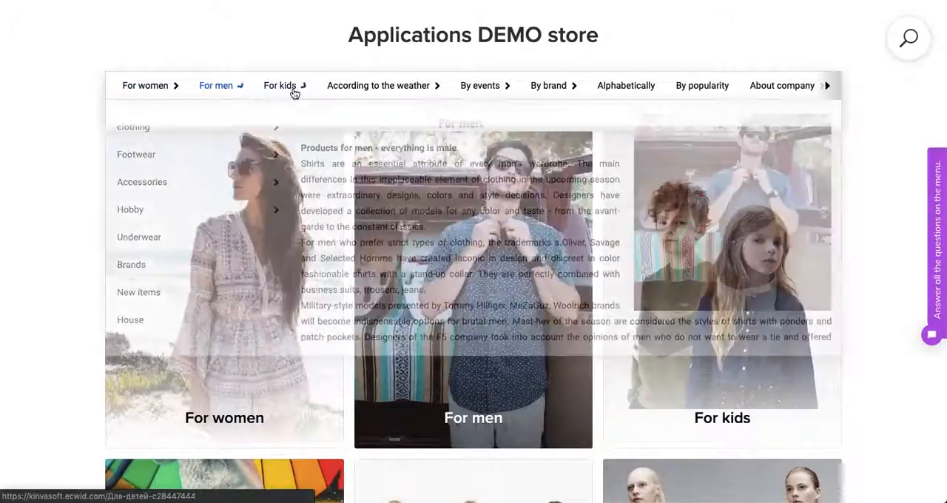
Explore the demo store's category menu and the clothing and Underwear submenus of For women on the menu_1 page
mouse_move(152, 98)
mouse_move(154, 168)
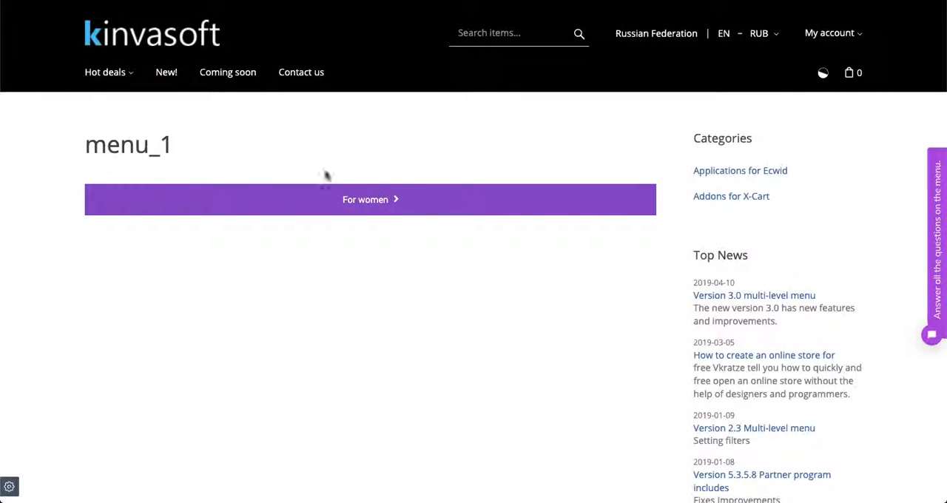
mouse_move(370, 198)
mouse_move(142, 239)
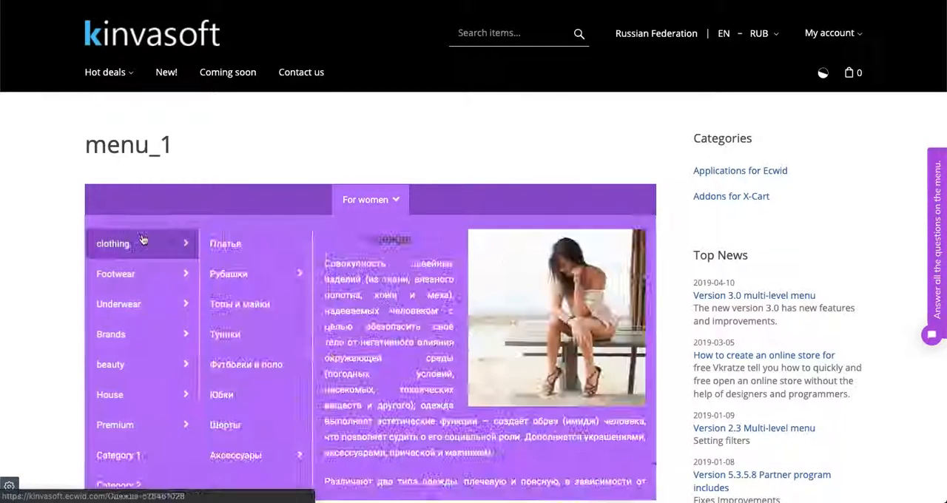
mouse_move(131, 303)
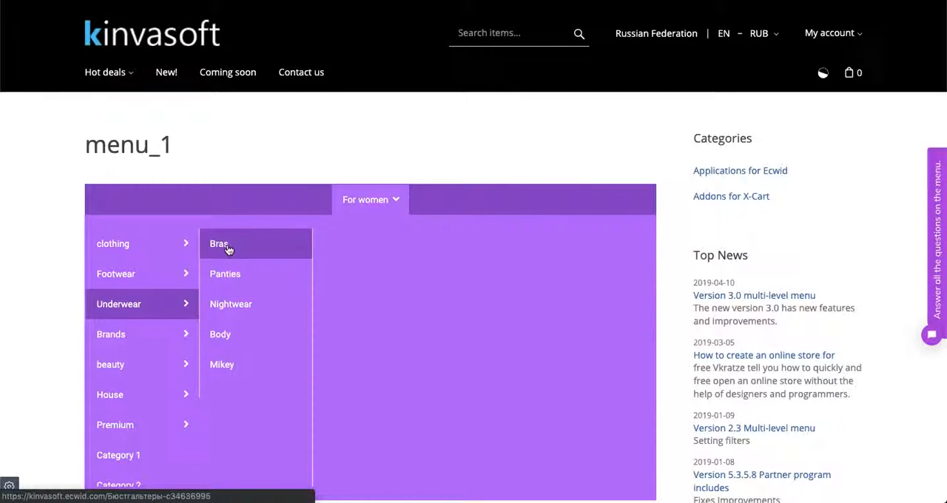
mouse_move(153, 259)
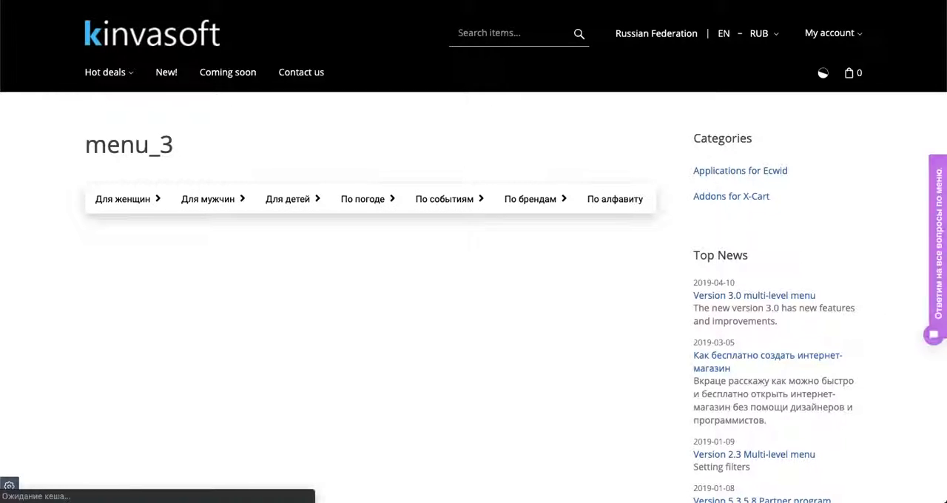
Translate the menu_3 page to English and examine the submenus of its For women category
right_click(395, 40)
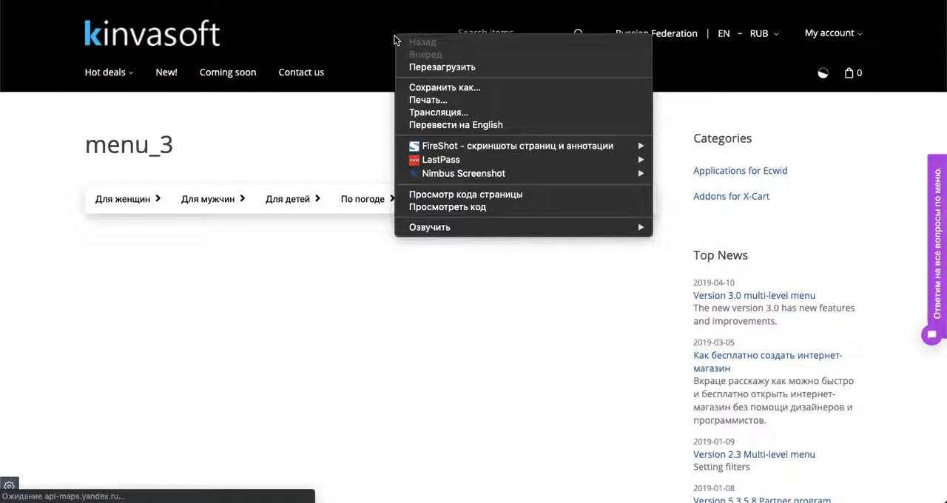
left_click(492, 126)
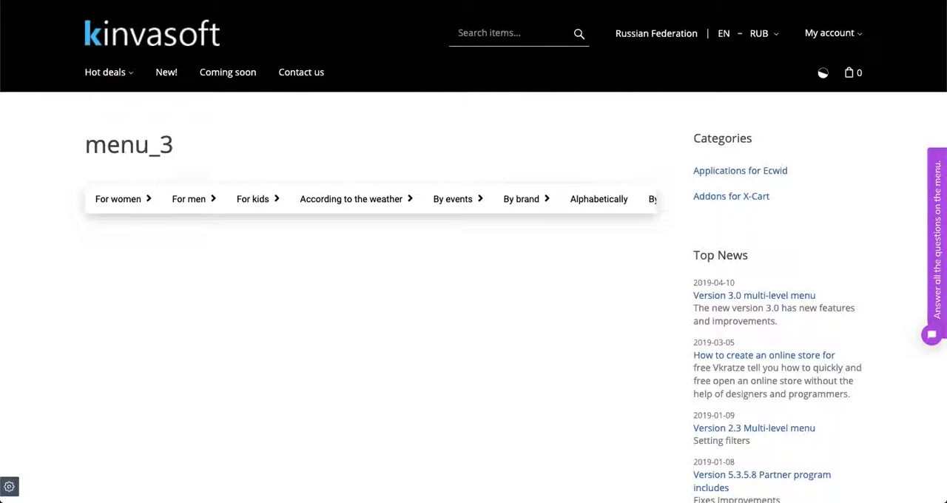
mouse_move(127, 201)
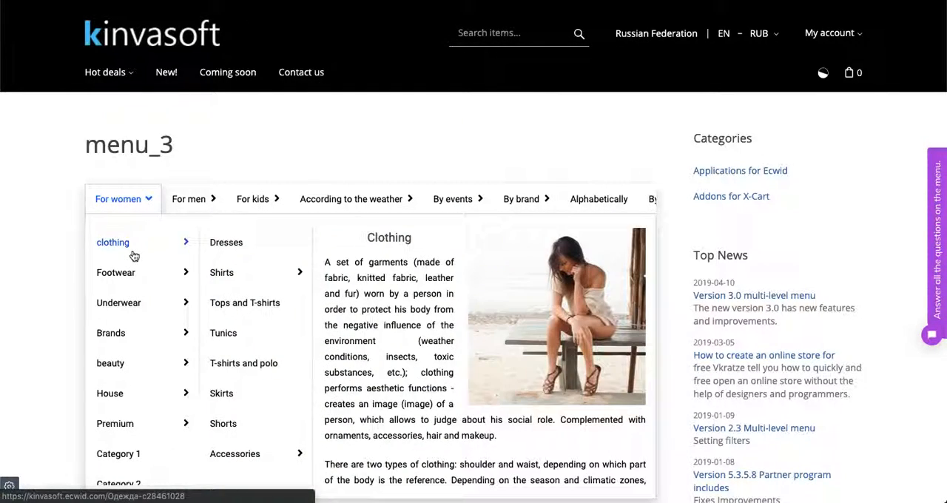
mouse_move(136, 309)
mouse_move(148, 333)
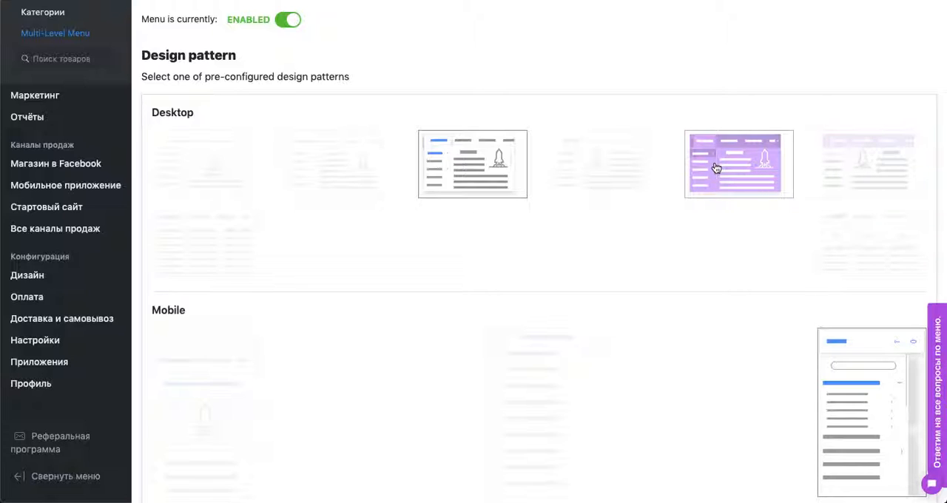
Apply the purple desktop design pattern to the menu, overwriting the current settings with the predefined ones
left_click(716, 168)
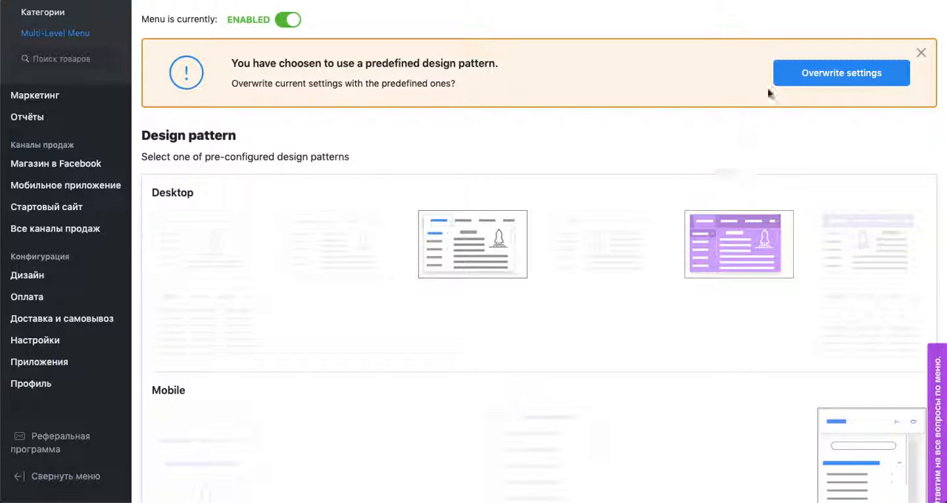
left_click(822, 75)
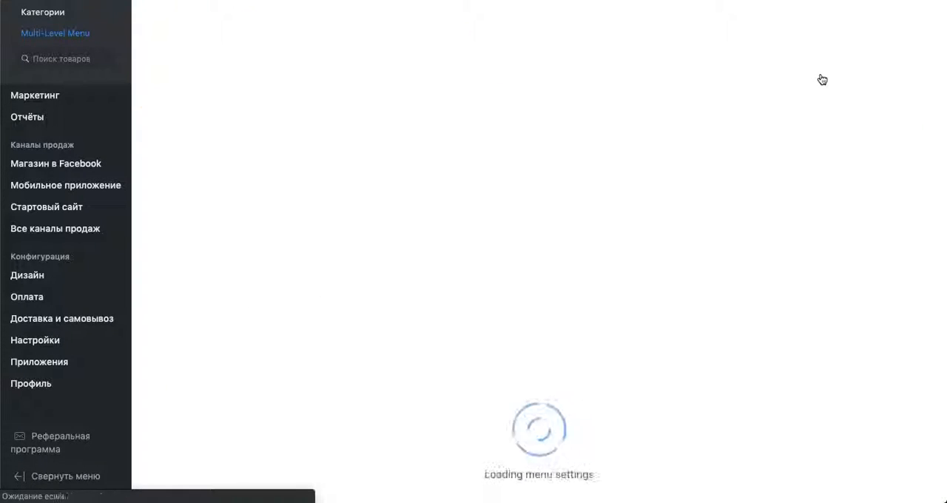
Filter the menu items so that only the "Для женщин" category is included, save the filter and close it
scroll(684, 82, "down", 7)
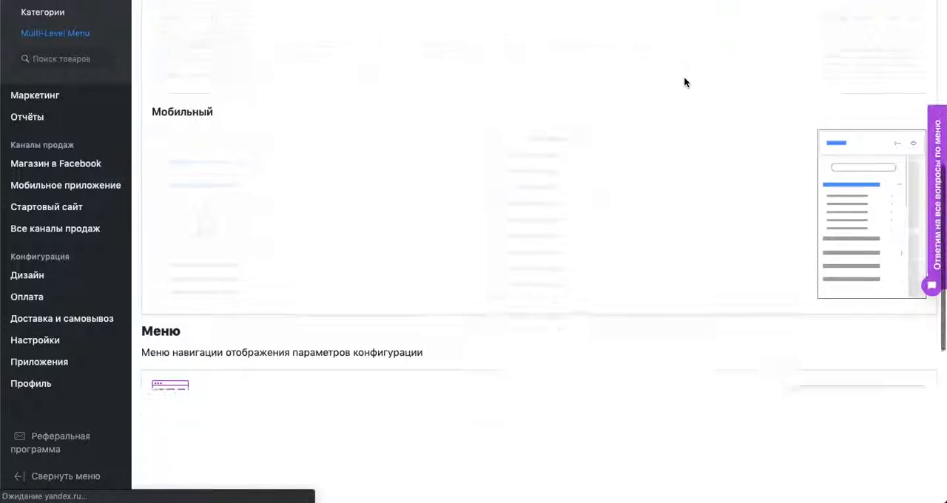
scroll(684, 82, "down", 3)
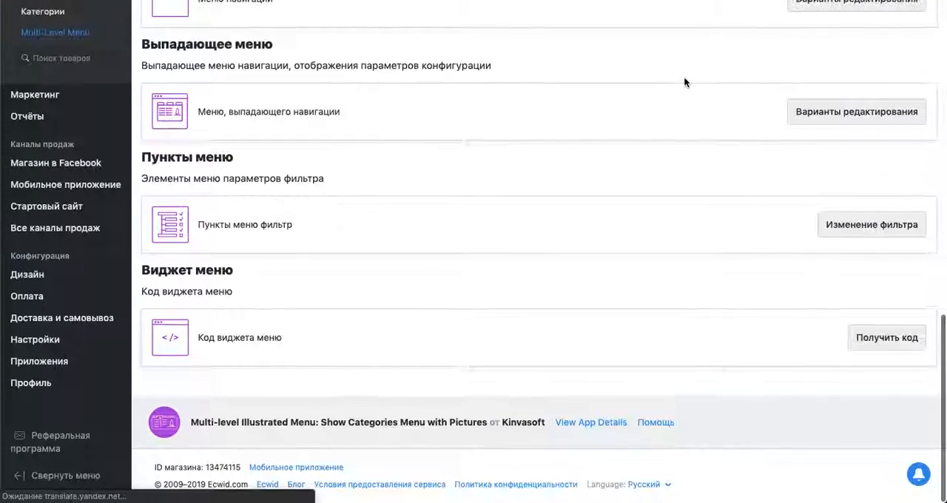
left_click(864, 224)
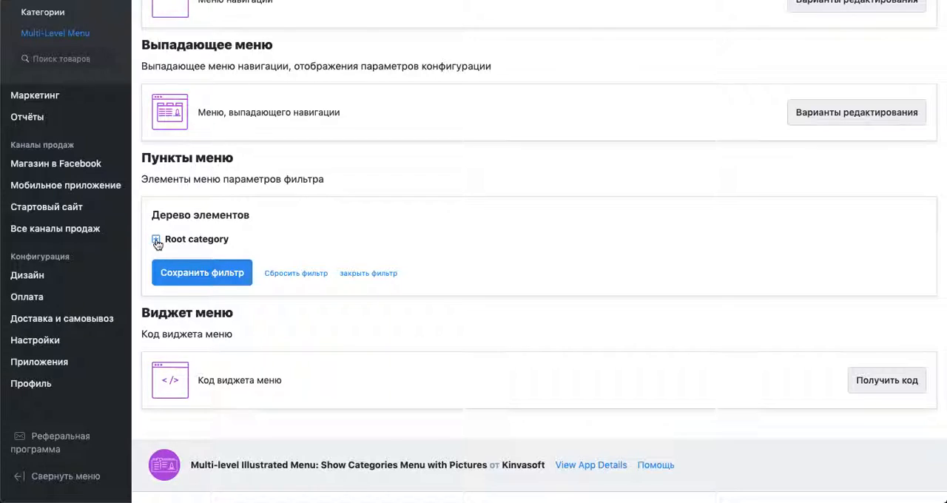
left_click(156, 240)
left_click(239, 240)
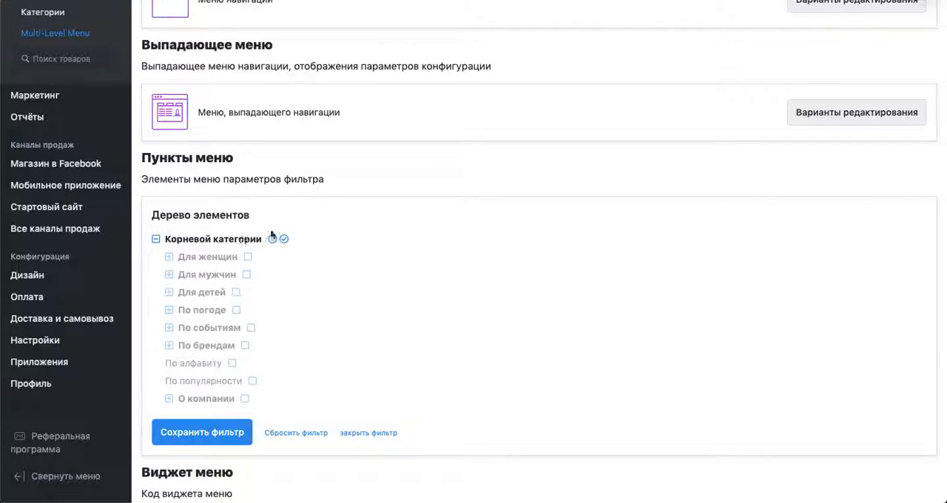
left_click(248, 258)
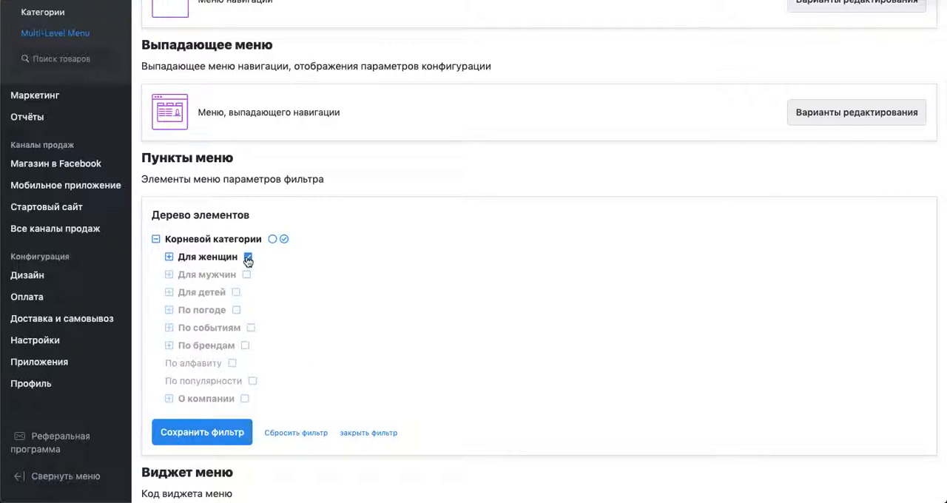
left_click(235, 435)
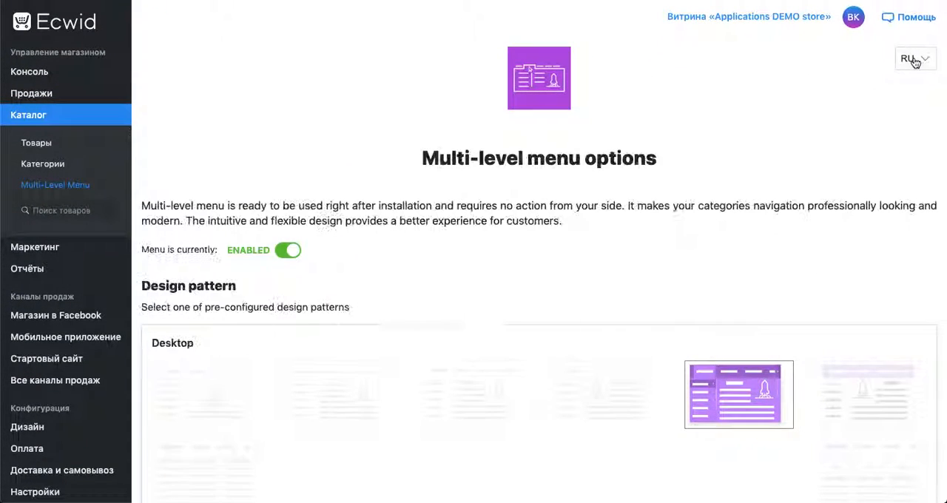
scroll(474, 311, "down", 15)
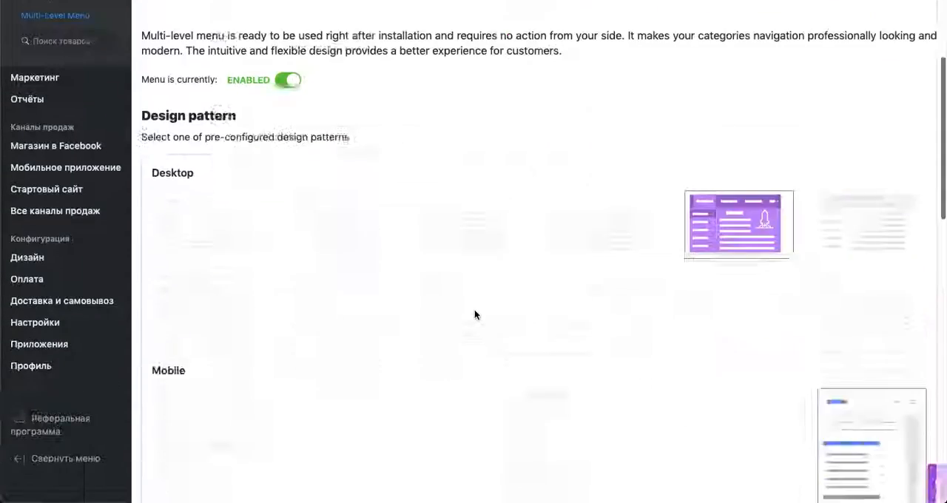
scroll(475, 314, "up", 1)
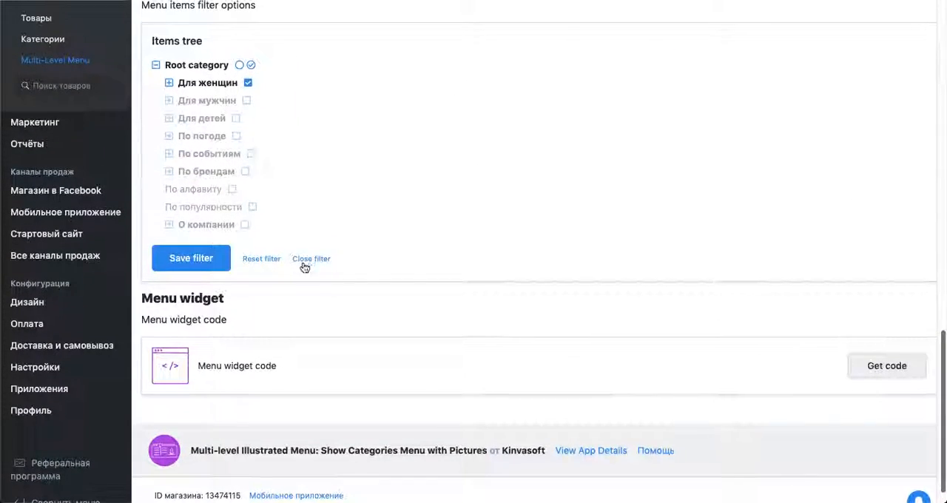
left_click(312, 257)
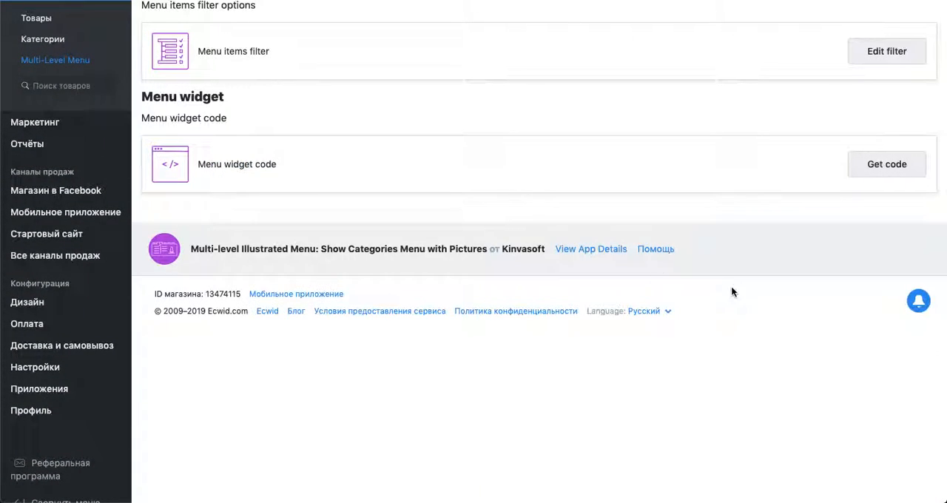
Get the menu widget's HTML code with the current config options included and copy it
left_click(884, 162)
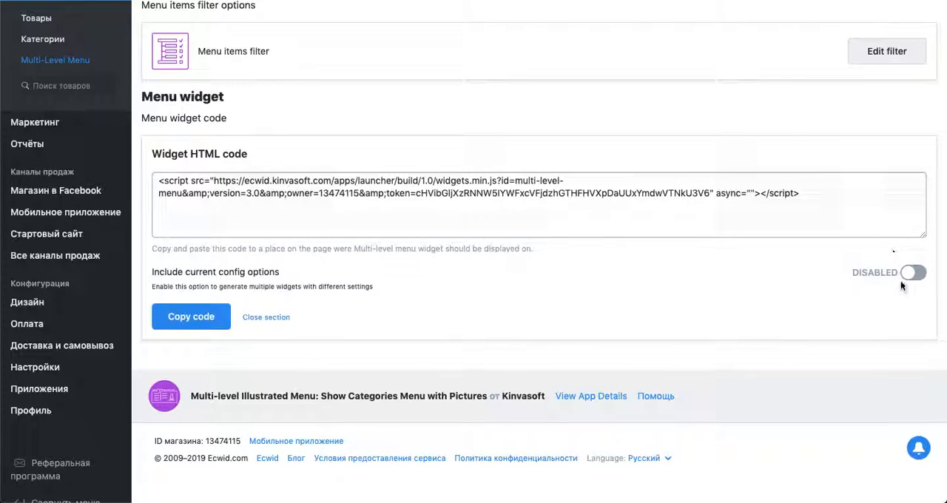
left_click(910, 275)
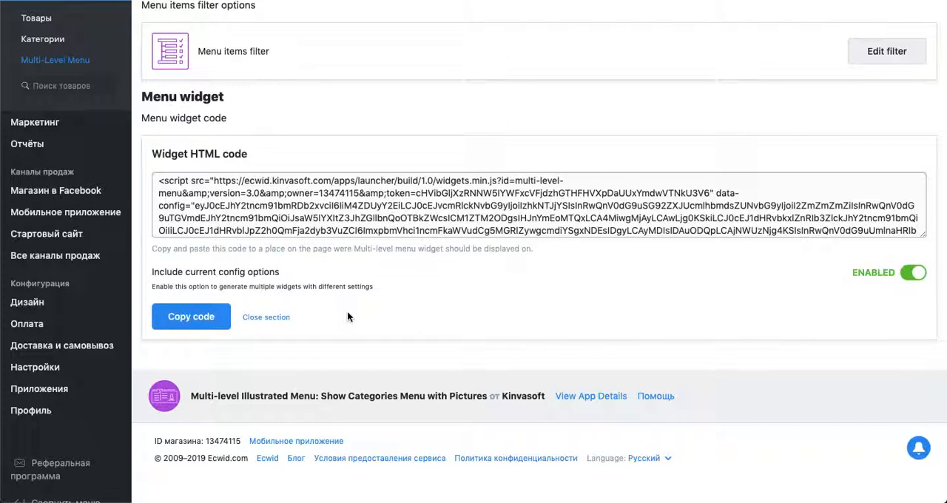
left_click(198, 324)
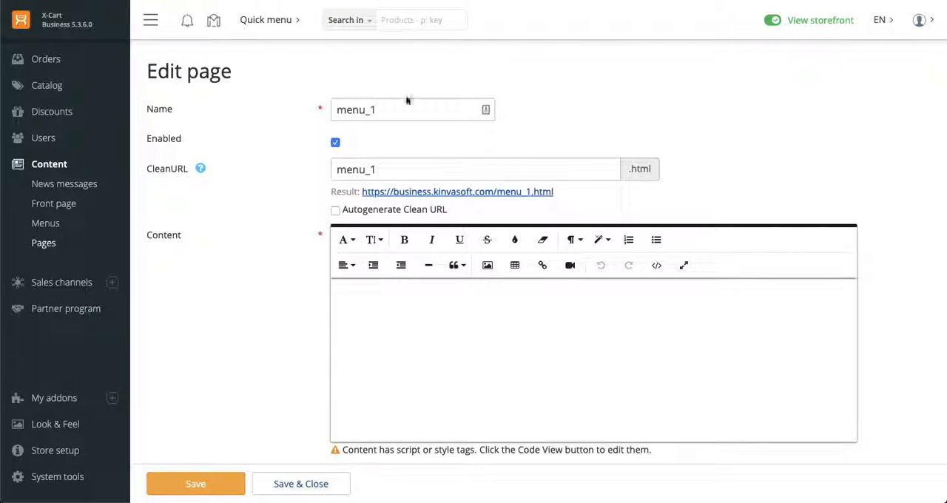
In the X-Cart admin, replace the menu_1 page's content source code with the copied widget script, including its embedded token
left_click(657, 265)
left_click(339, 289)
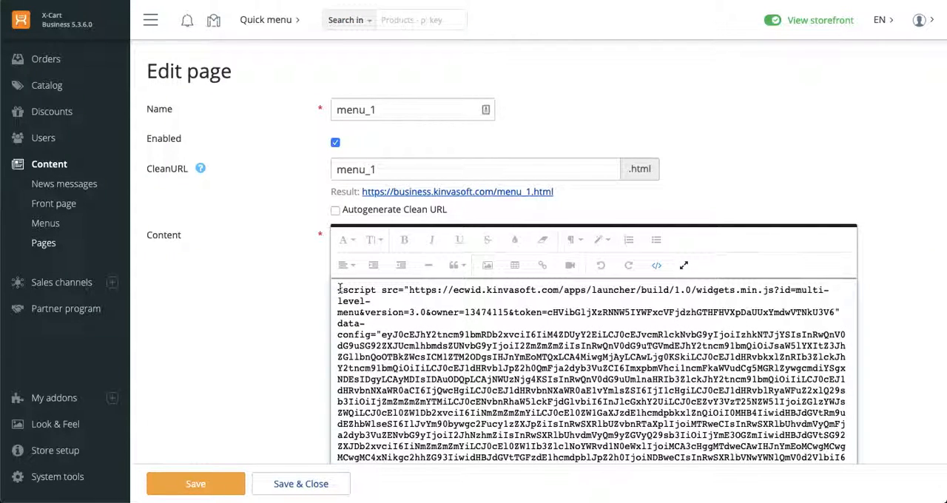
key("ctrl+a")
key("BackSpace")
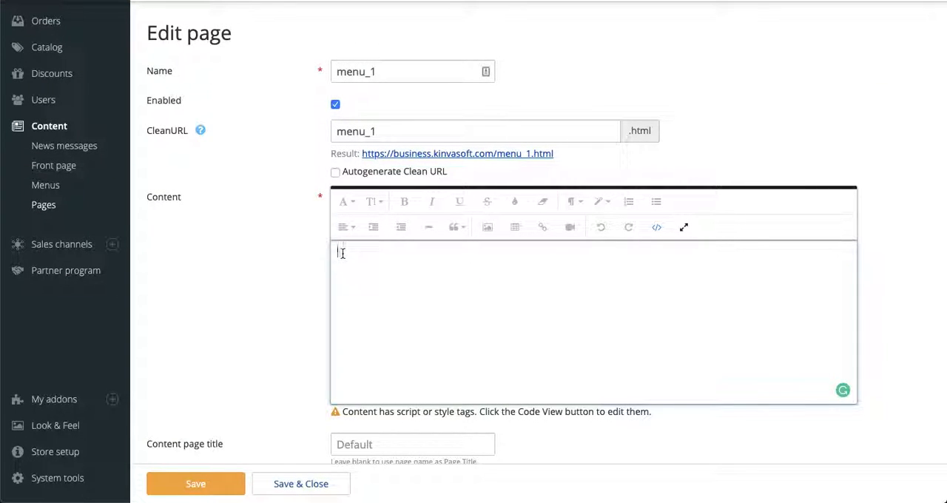
key("ctrl+v")
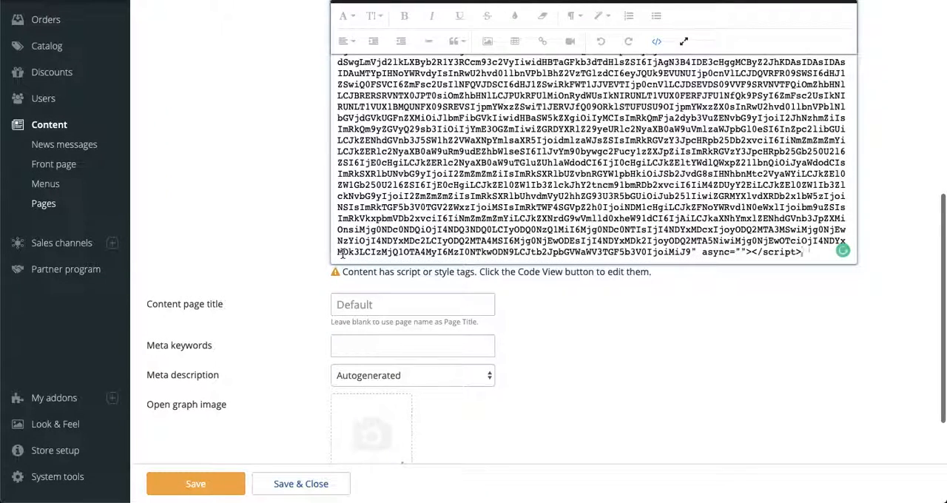
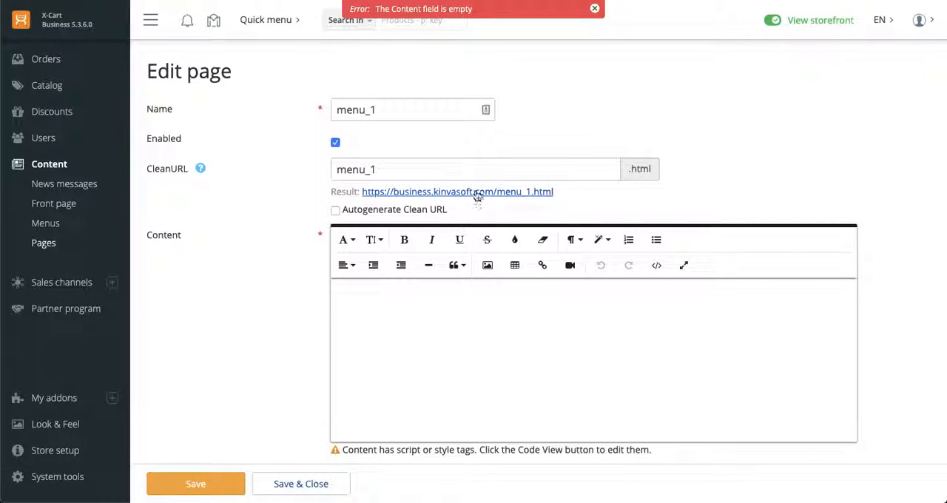
View the menu_1 storefront page translated into English and examine the subcategories in its "For women" dropdown
left_click(474, 193)
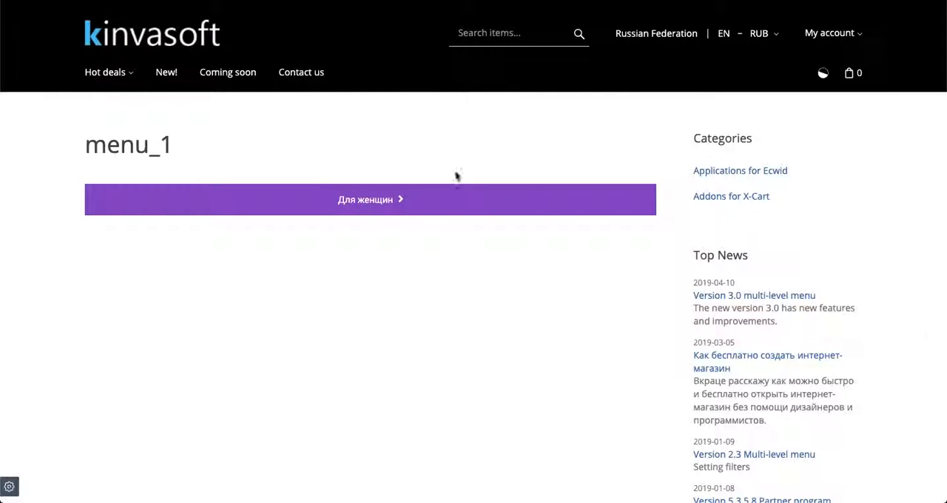
right_click(408, 28)
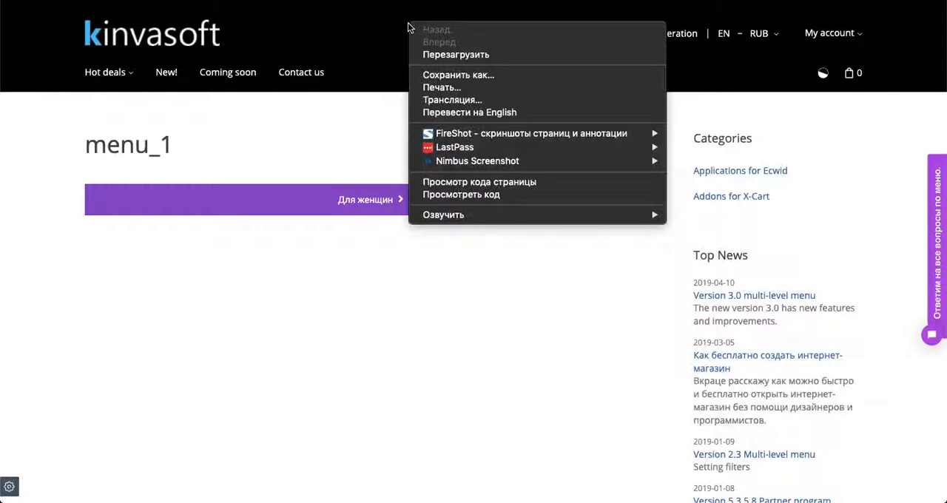
left_click(476, 112)
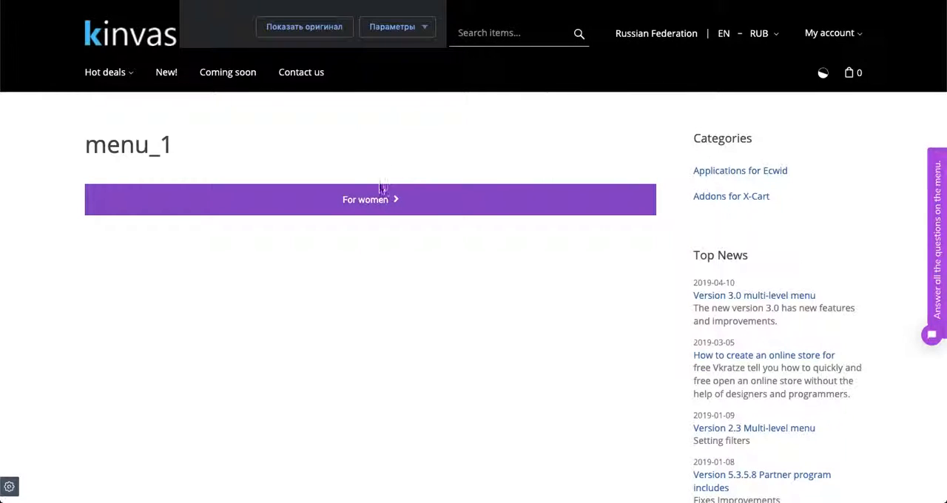
mouse_move(380, 200)
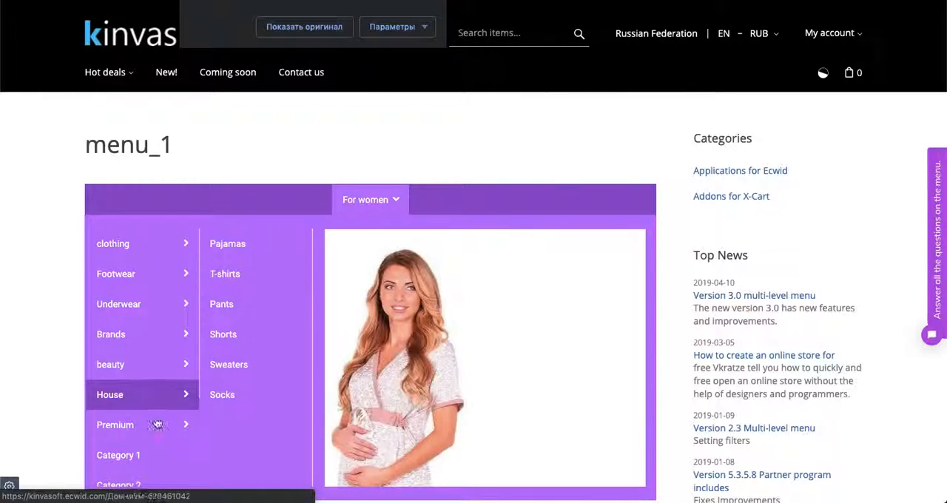
mouse_move(178, 424)
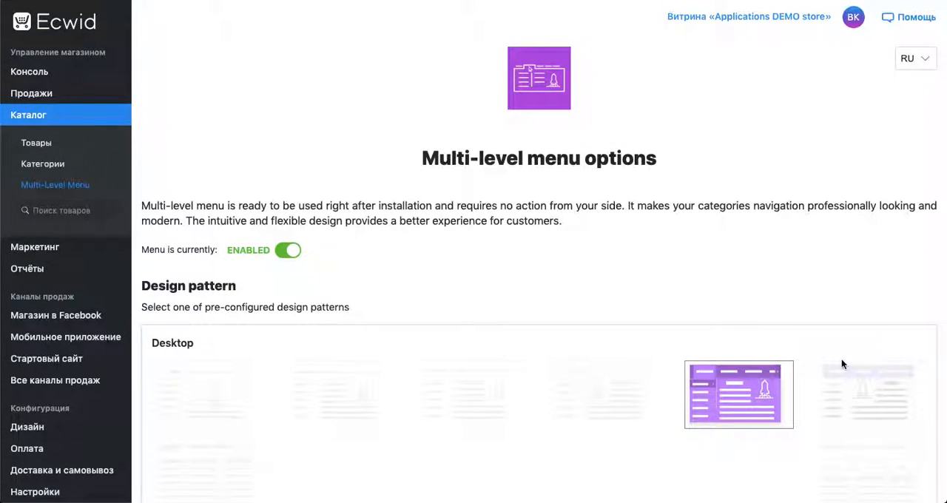
In the Ecwid menu options, apply the desktop design pattern with a purple bar and a white dropdown
scroll(841, 355, "down", 5)
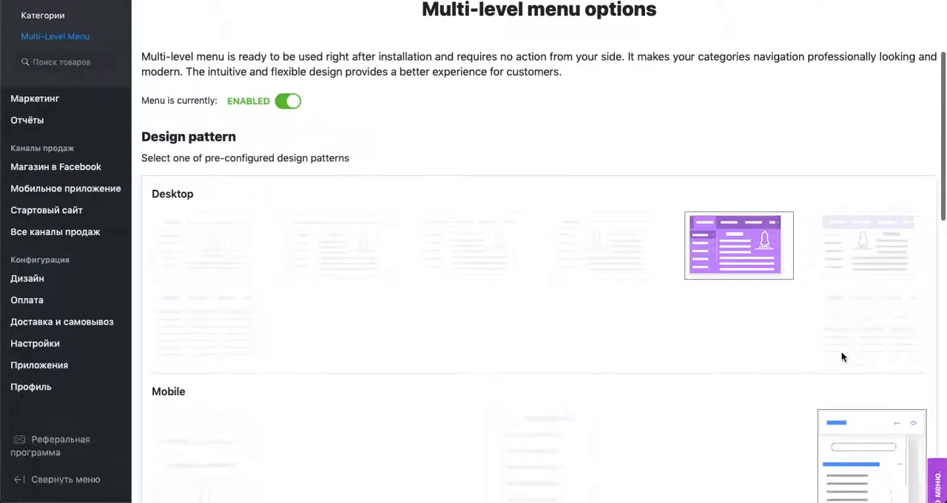
left_click(854, 252)
left_click(825, 160)
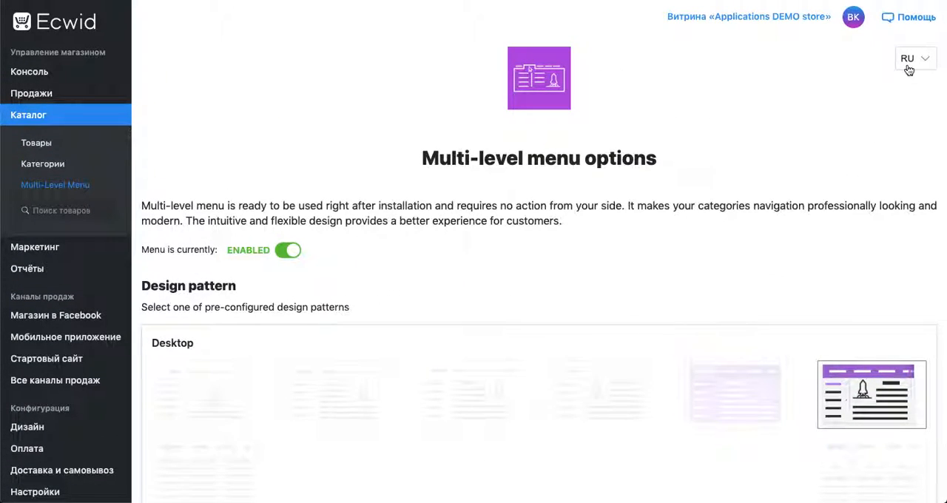
Filter the menu items so that only the "Для мужчин" category is included, save the filter and close it
scroll(379, 259, "down", 5)
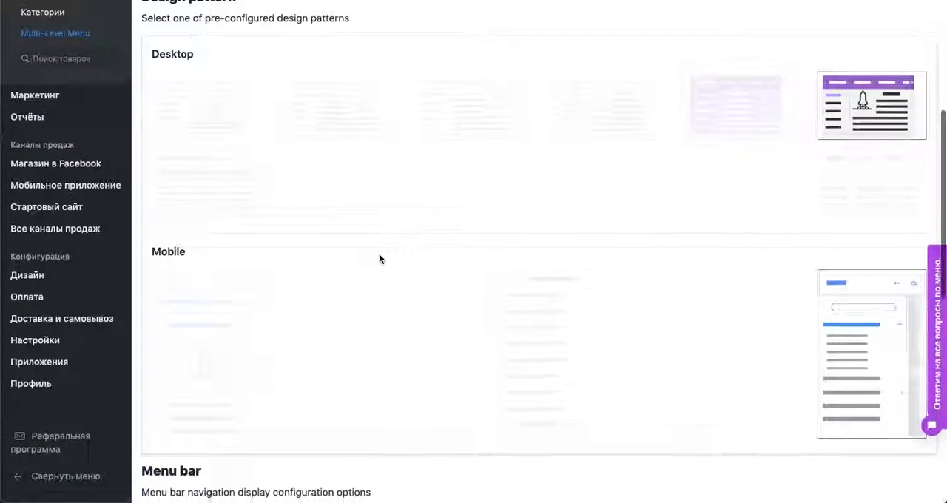
scroll(379, 259, "down", 4)
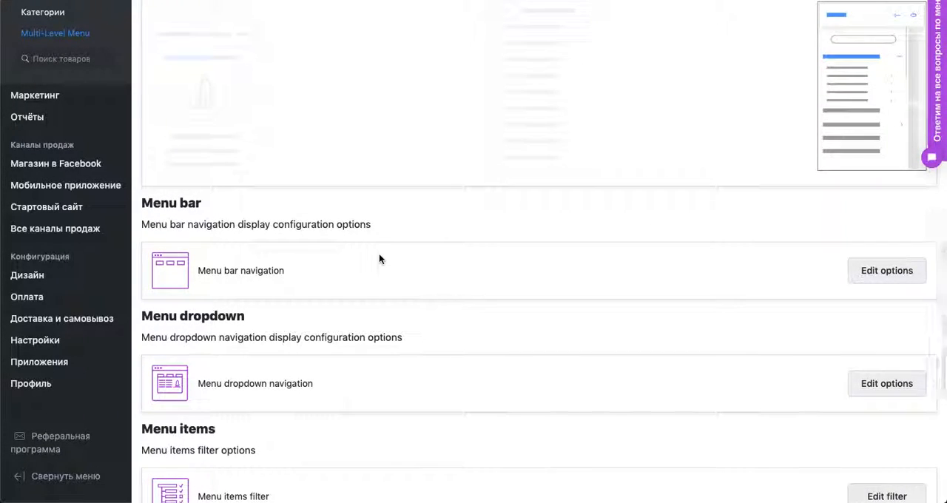
scroll(379, 254, "down", 1)
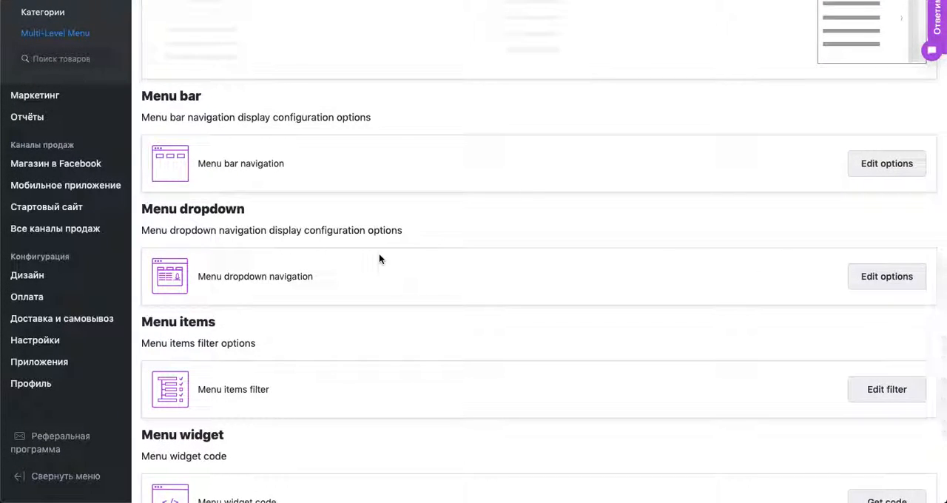
scroll(379, 258, "down", 2)
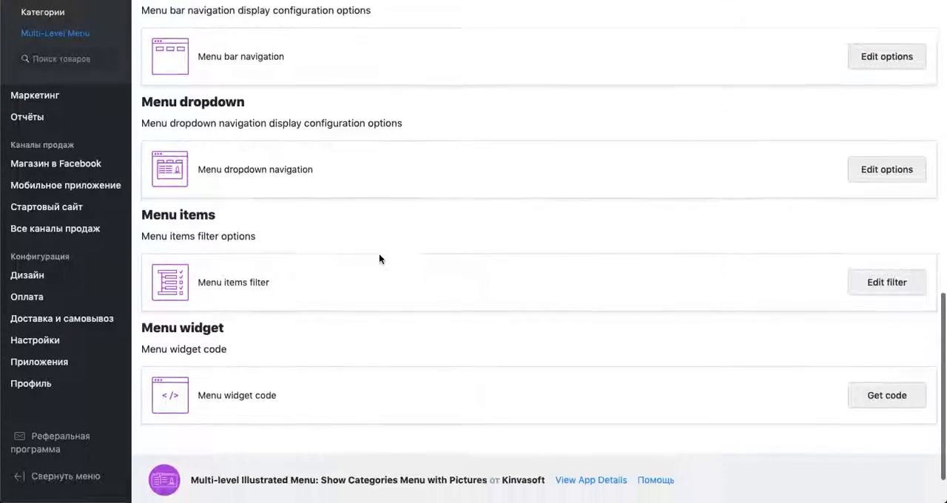
left_click(888, 285)
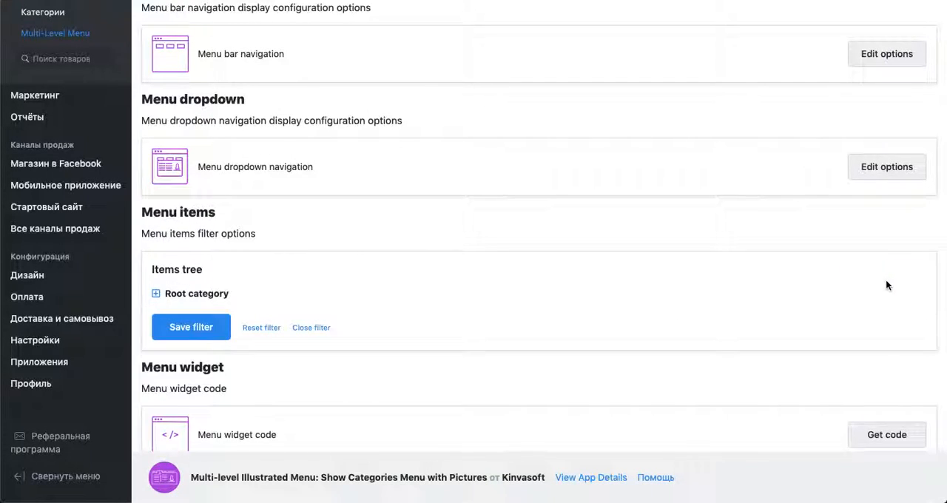
left_click(156, 295)
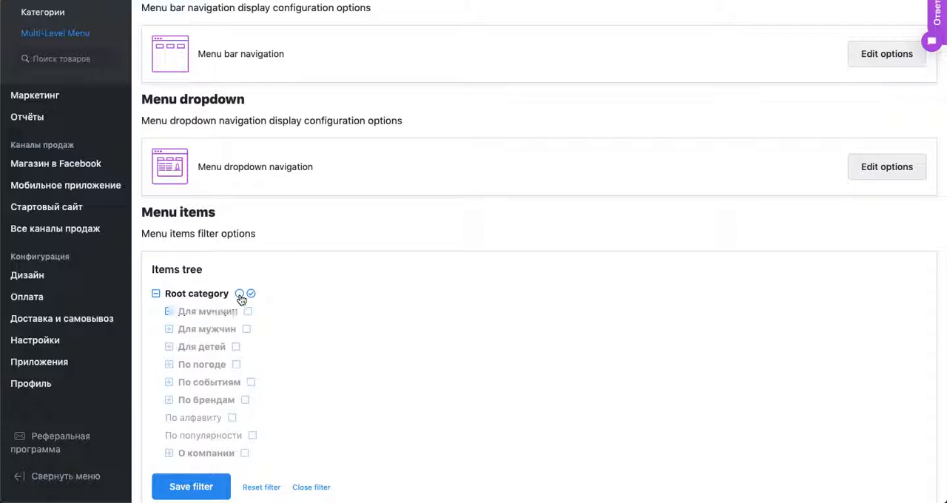
scroll(246, 333, "down", 2)
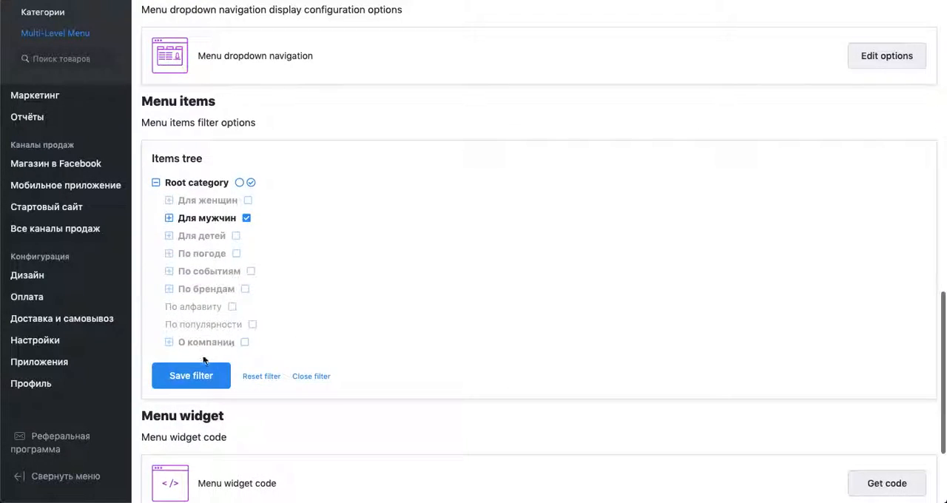
left_click(191, 385)
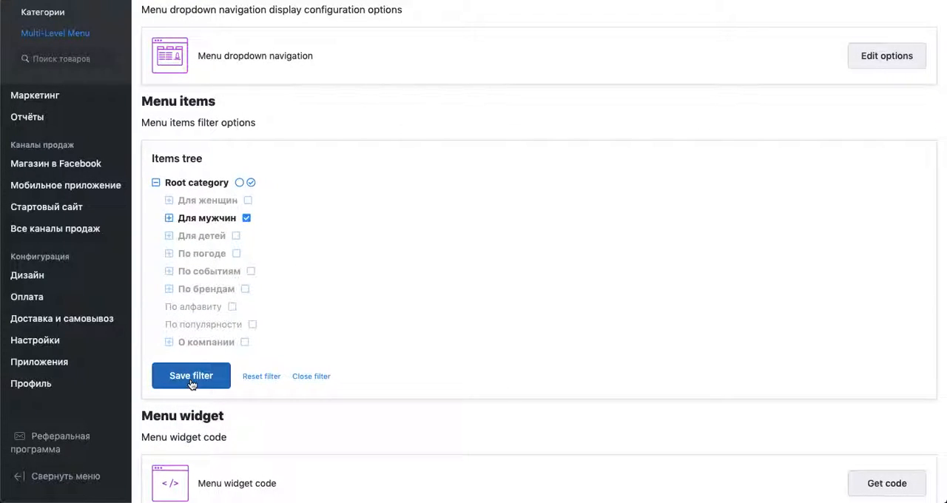
left_click(311, 377)
Generate the menu widget's HTML code with the current config options included and copy it
left_click(864, 340)
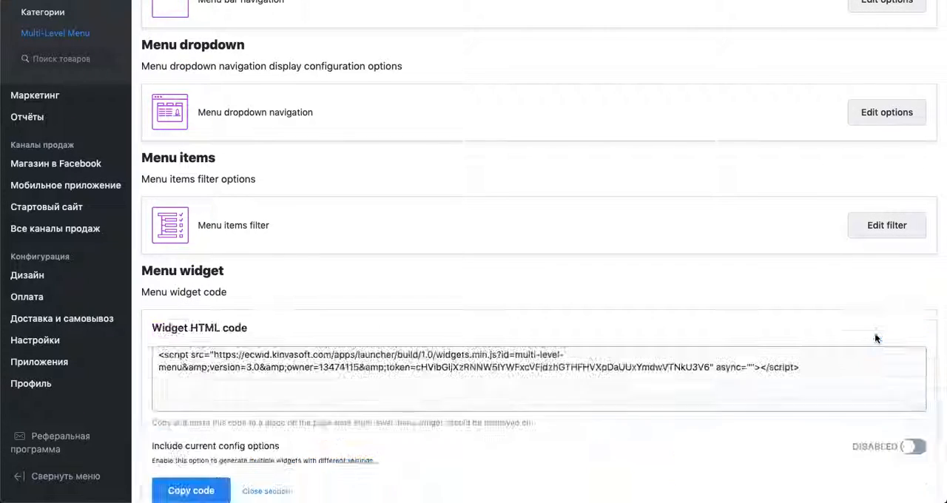
left_click(915, 447)
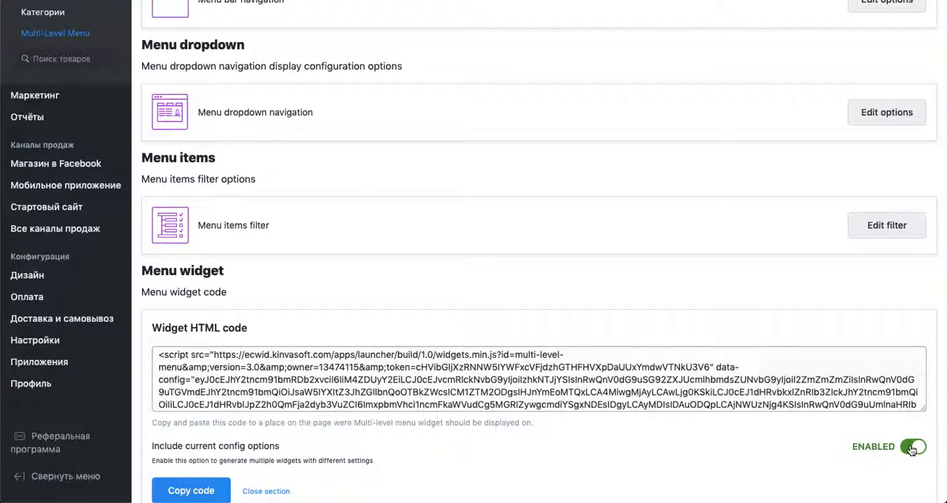
scroll(532, 362, "down", 3)
scroll(533, 362, "up", 3)
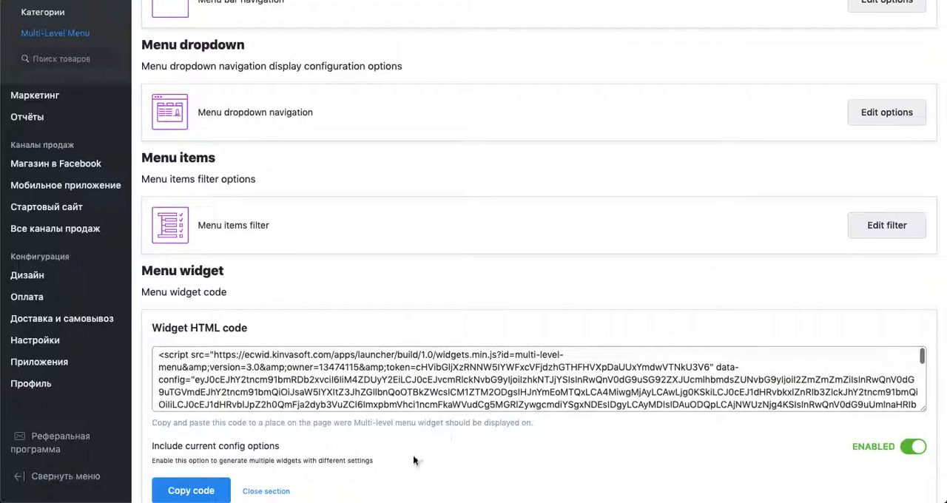
left_click(191, 491)
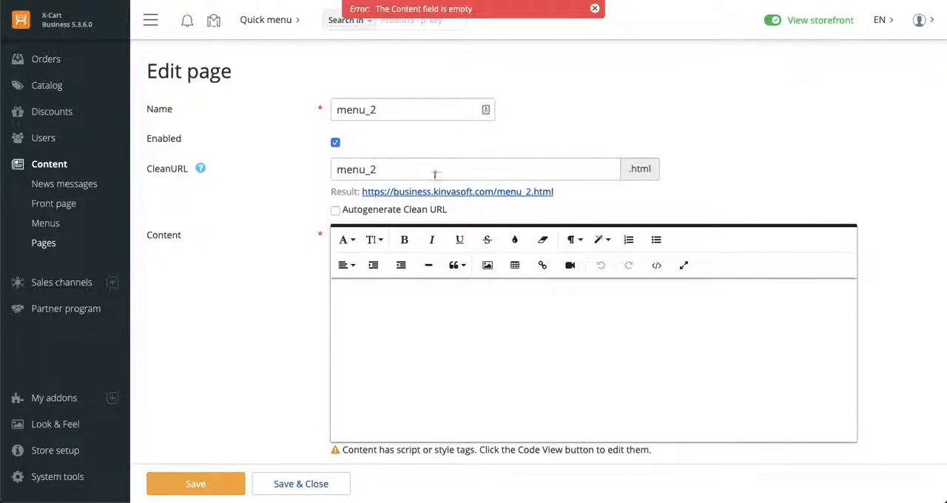
In the X-Cart admin, replace the menu_2 page's content source code with the copied widget script, including its embedded token
left_click(658, 265)
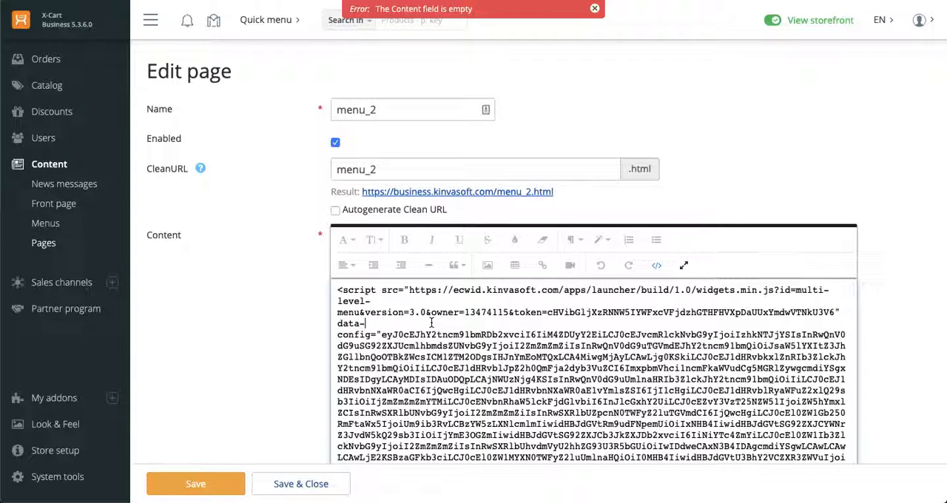
key("ctrl+a")
key("Delete")
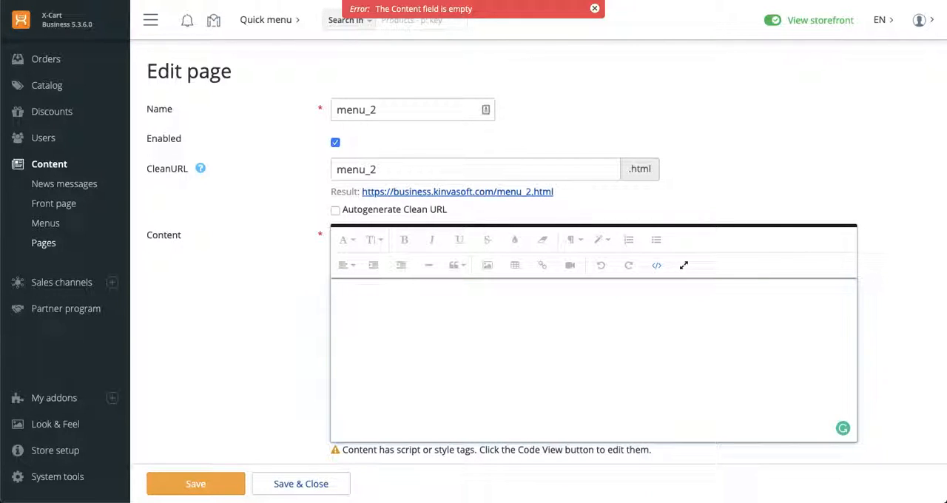
key("ctrl+v")
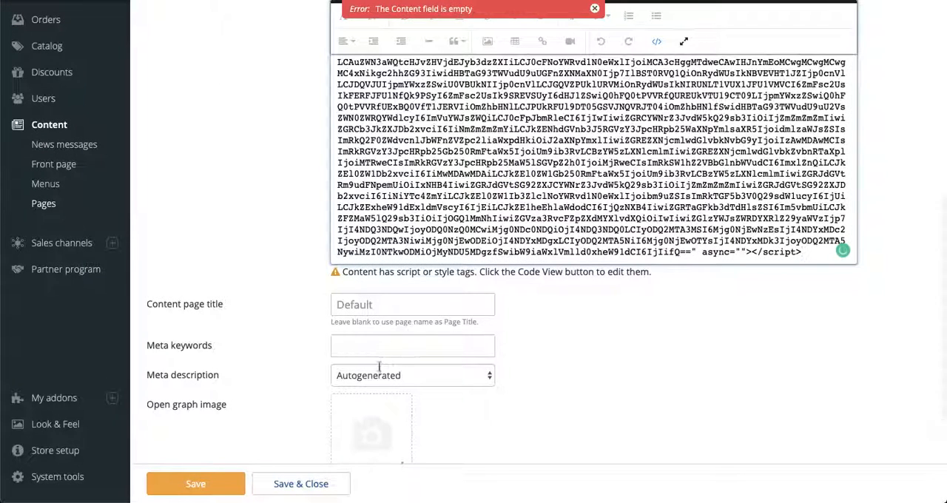
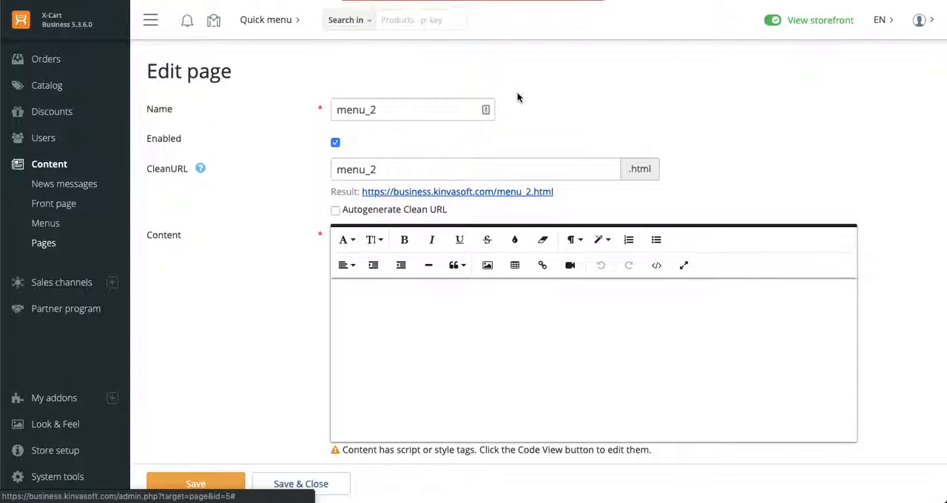
Open the menu_2 storefront page, translate it to English and browse the clothing subcategories of the "For men" menu
left_click(470, 192)
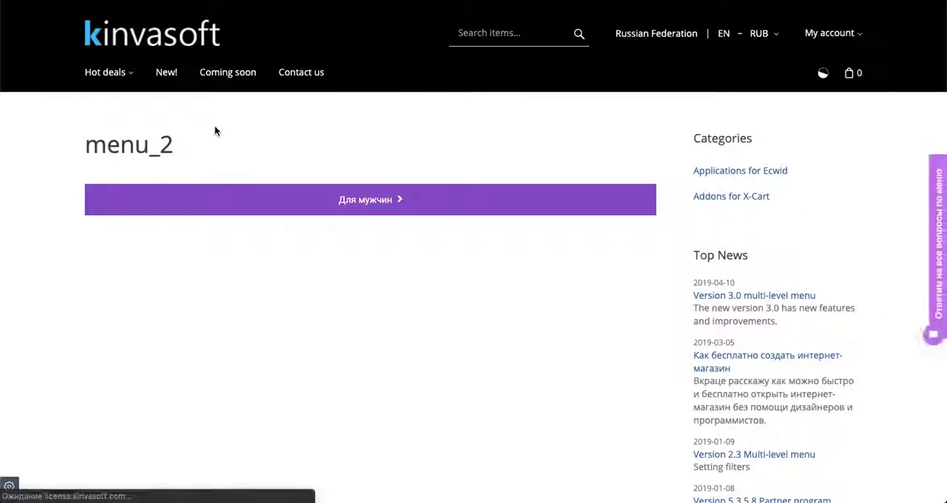
right_click(425, 35)
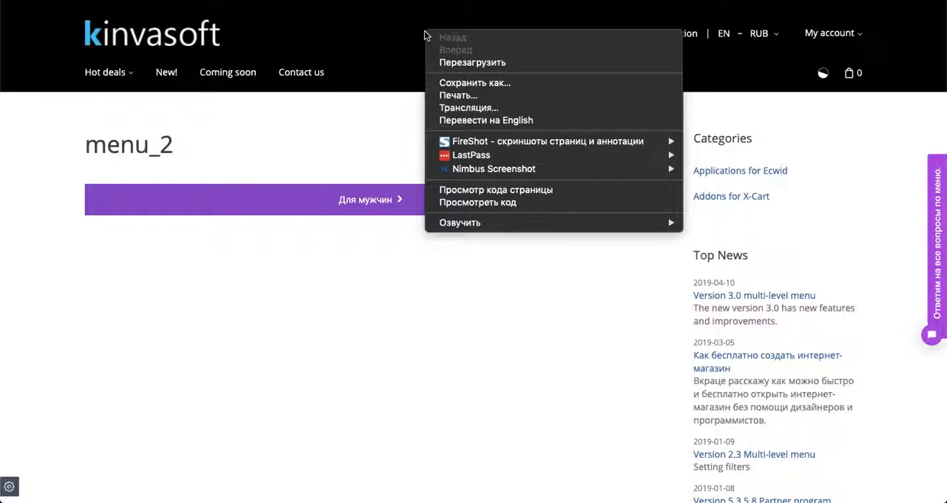
left_click(495, 120)
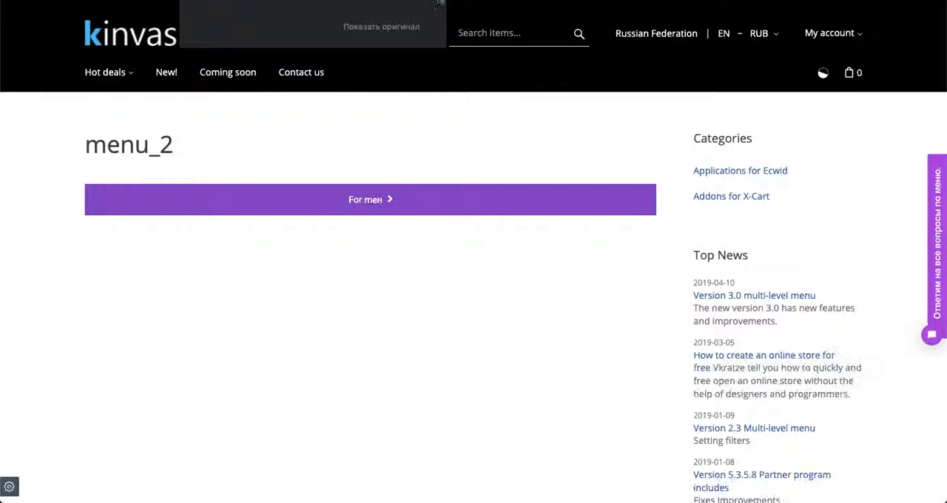
left_click(439, 2)
mouse_move(362, 201)
mouse_move(102, 245)
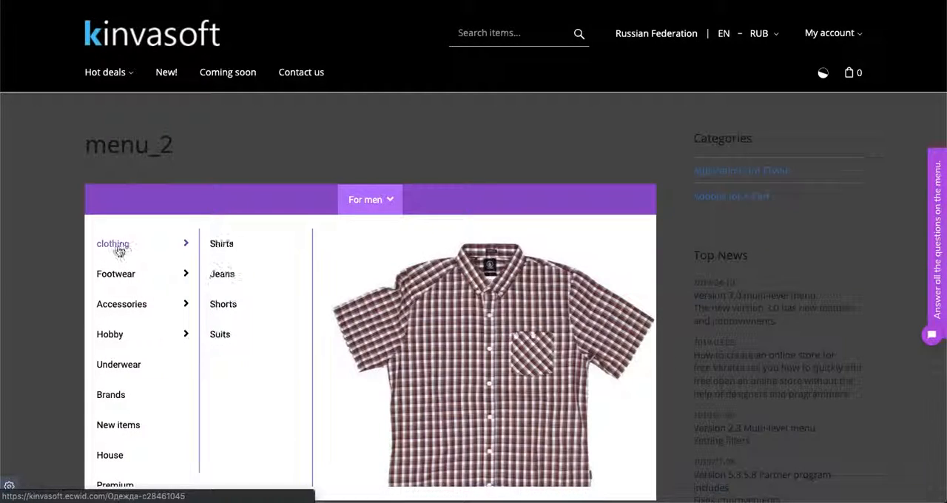
mouse_move(224, 292)
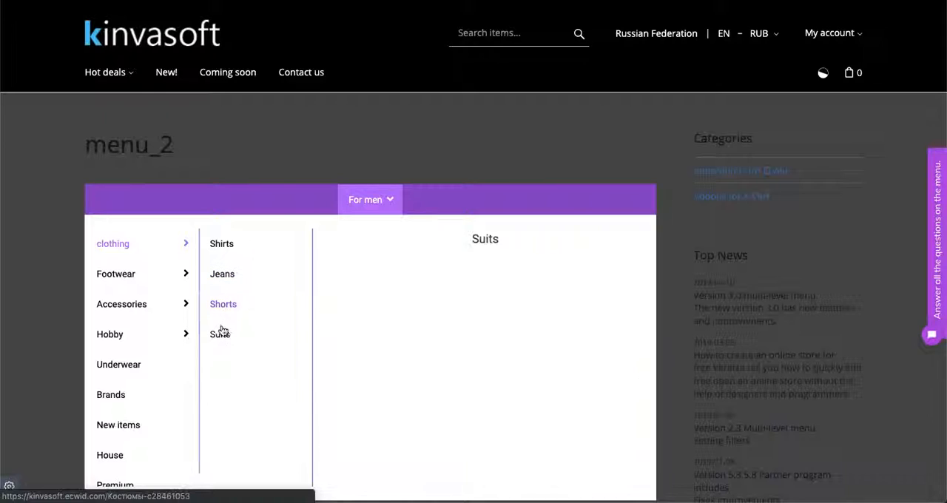
mouse_move(138, 288)
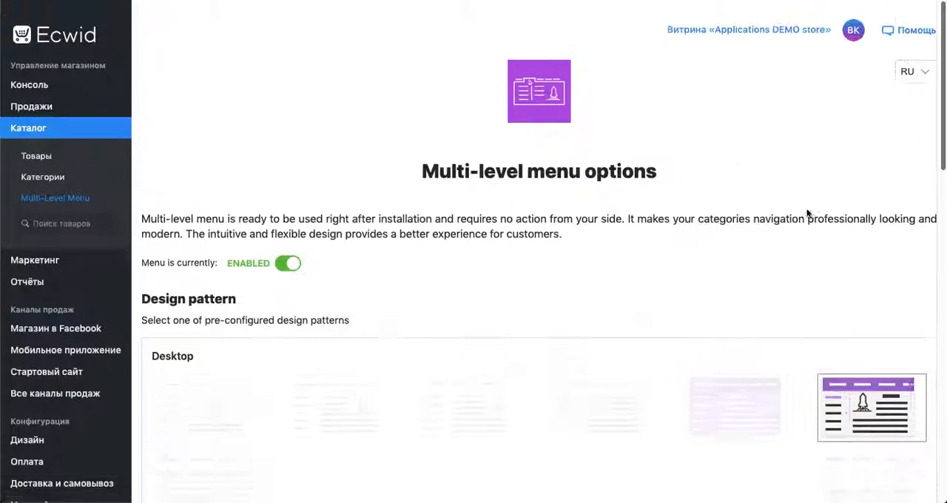
In the Ecwid menu options, apply the third desktop design pattern with a white bar and blue accents, overwriting current settings, and switch the interface to English
scroll(804, 208, "down", 3)
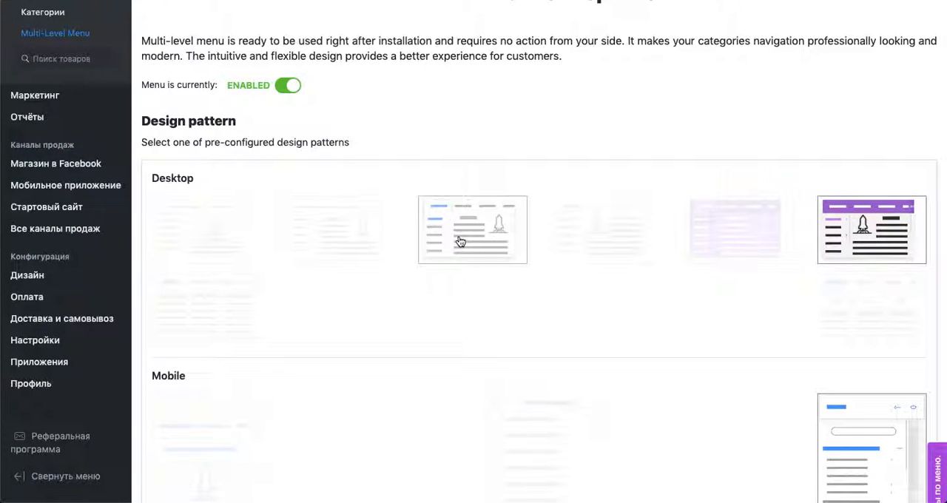
left_click(456, 239)
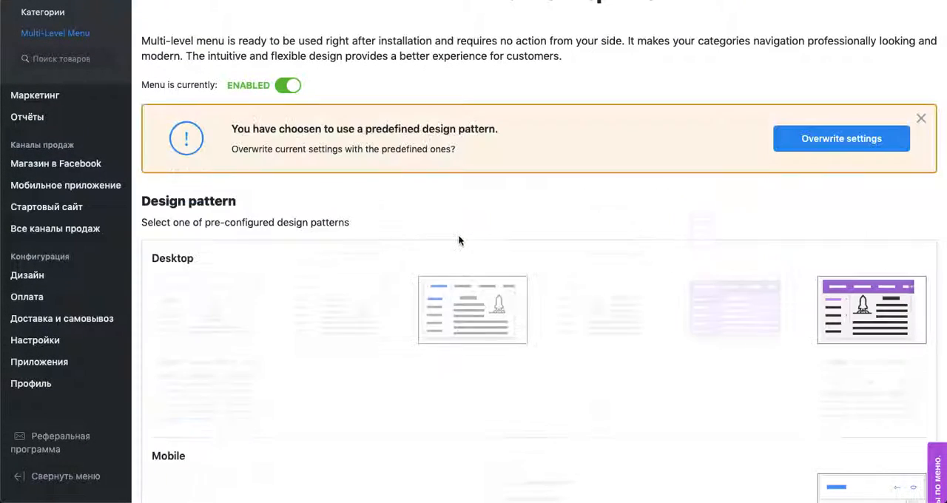
left_click(842, 137)
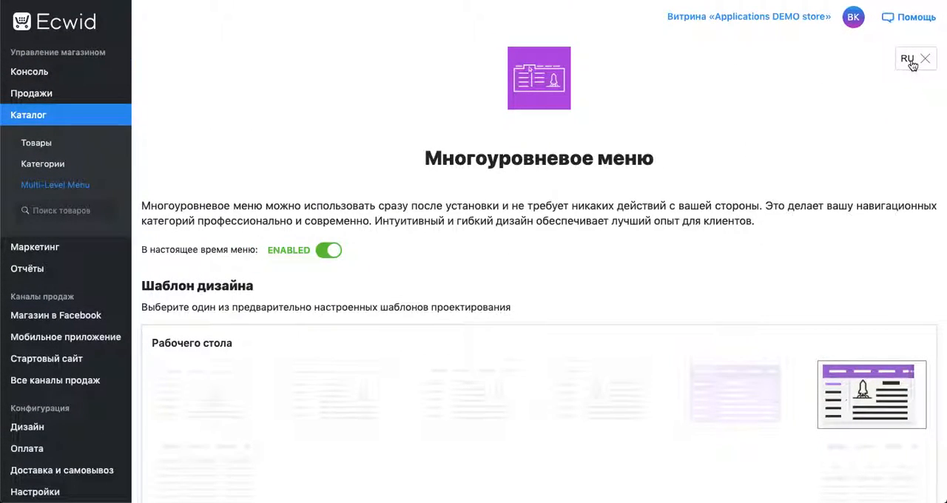
left_click(911, 64)
Include all categories under Root category in the menu items filter, save the filter and close it
scroll(501, 220, "down", 6)
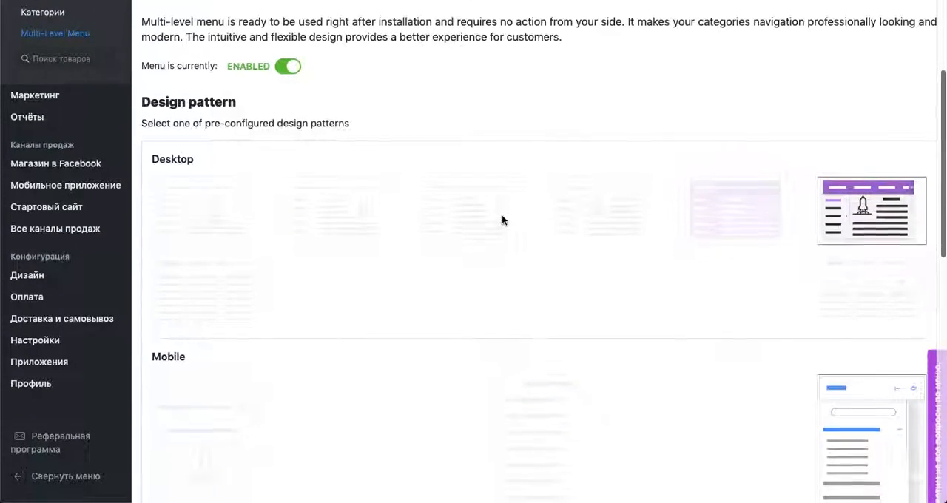
scroll(502, 220, "down", 1)
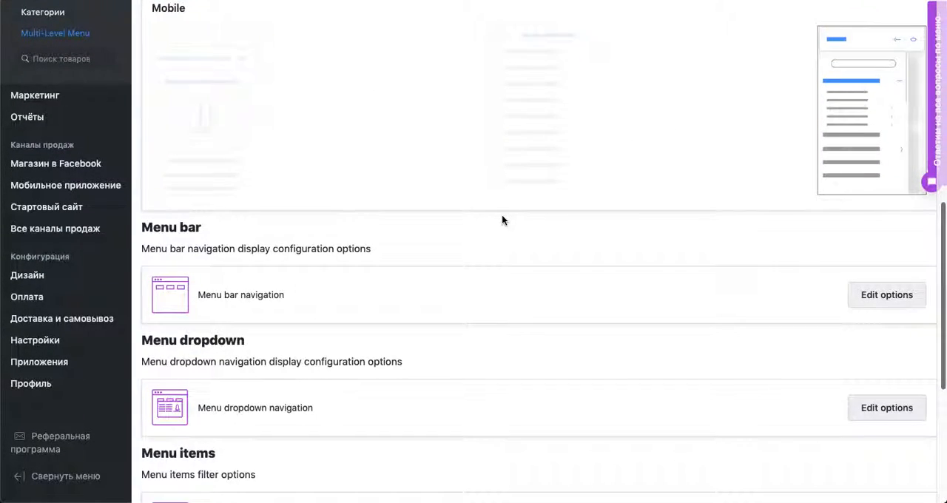
scroll(501, 220, "down", 3)
scroll(502, 220, "down", 3)
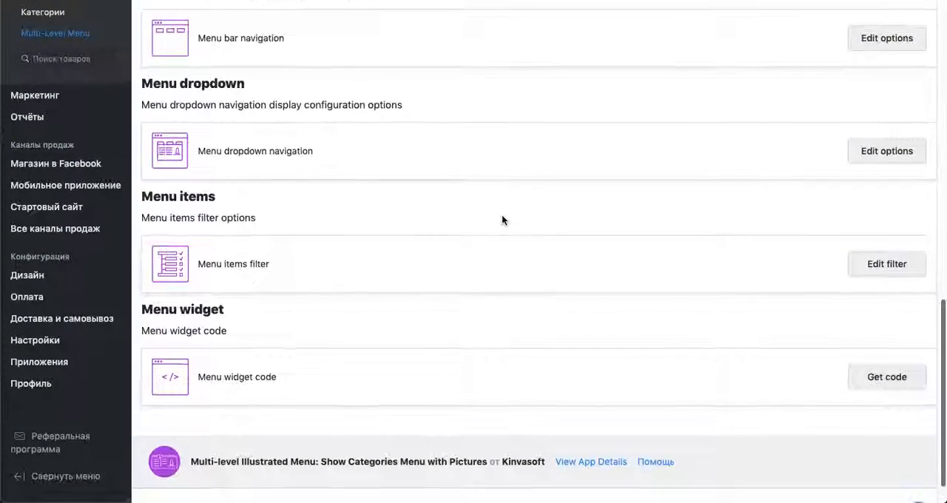
left_click(888, 225)
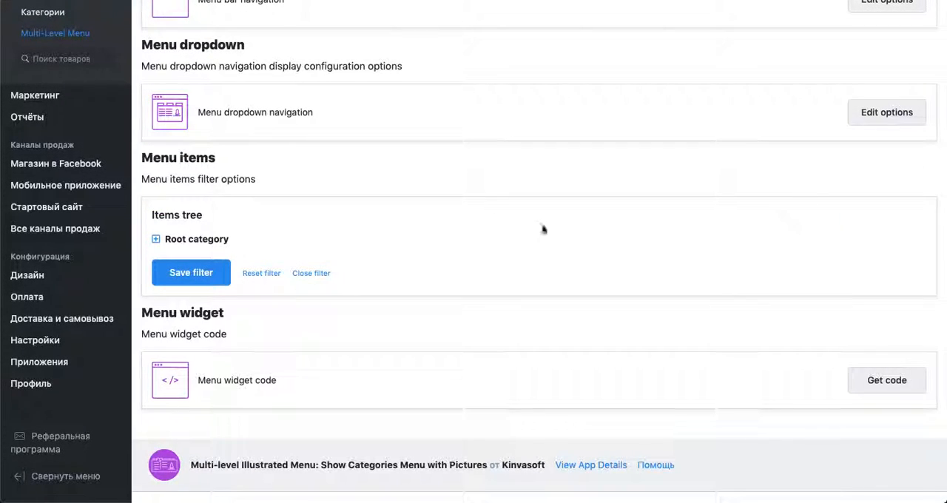
left_click(156, 240)
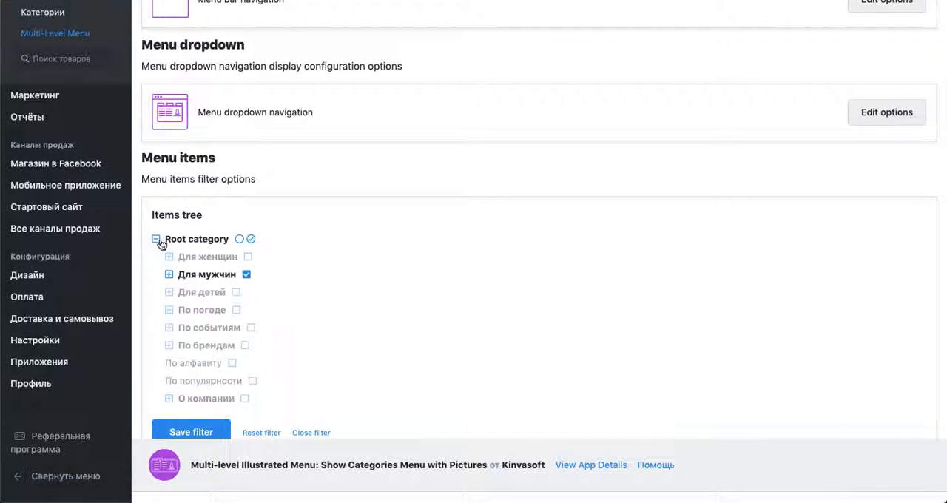
left_click(252, 239)
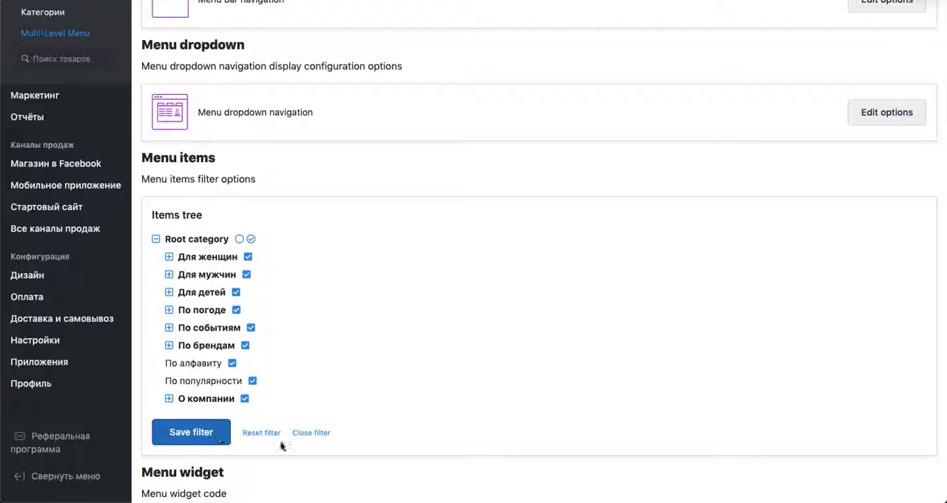
left_click(312, 434)
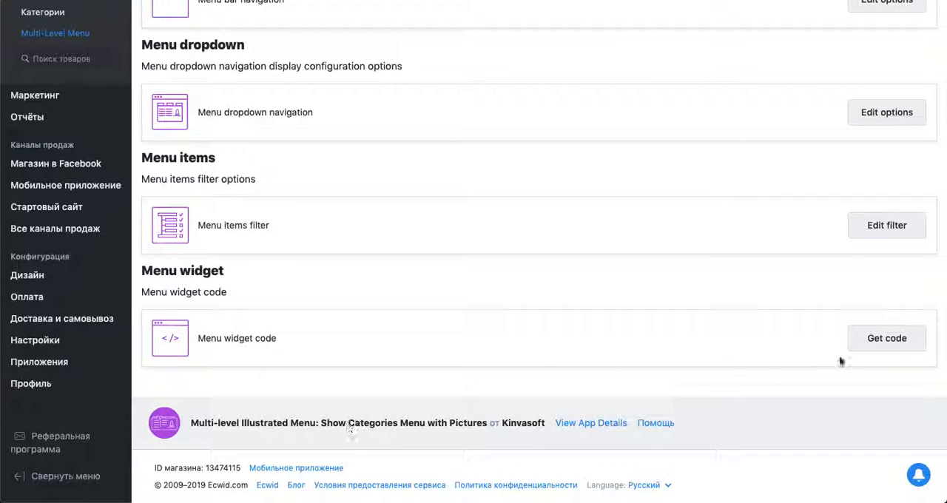
Generate the menu widget's HTML code without the current config options and copy it
left_click(885, 339)
scroll(400, 346, "down", 3)
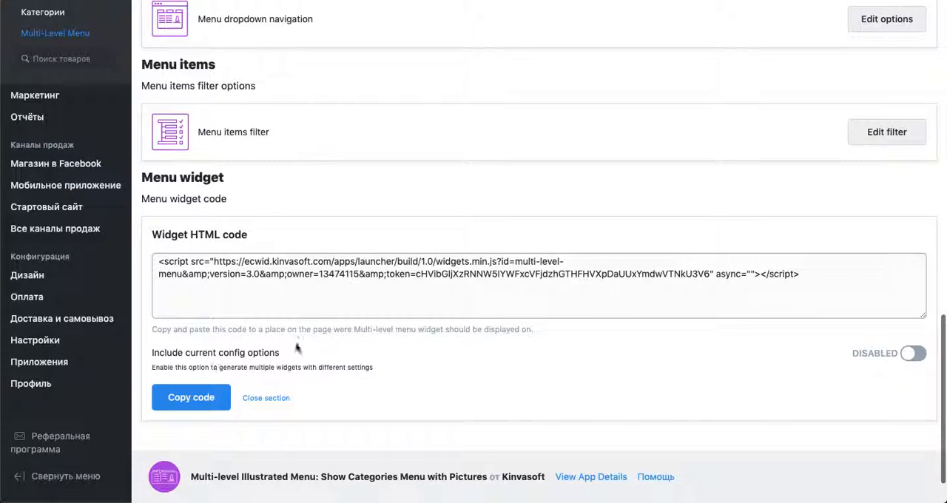
left_click(198, 401)
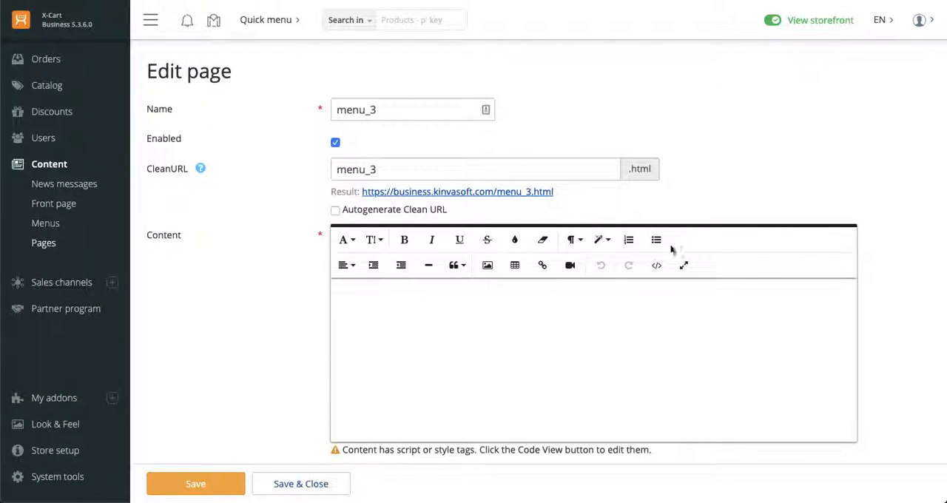
In the X-Cart admin, replace the menu_3 page's content source code with the copied widget script, including its embedded token, and save
left_click(657, 265)
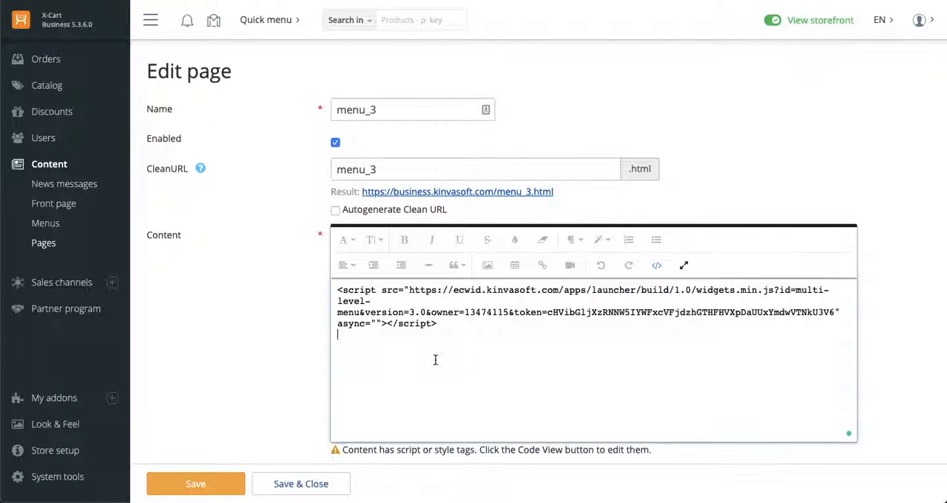
key("ctrl+a")
key("BackSpace")
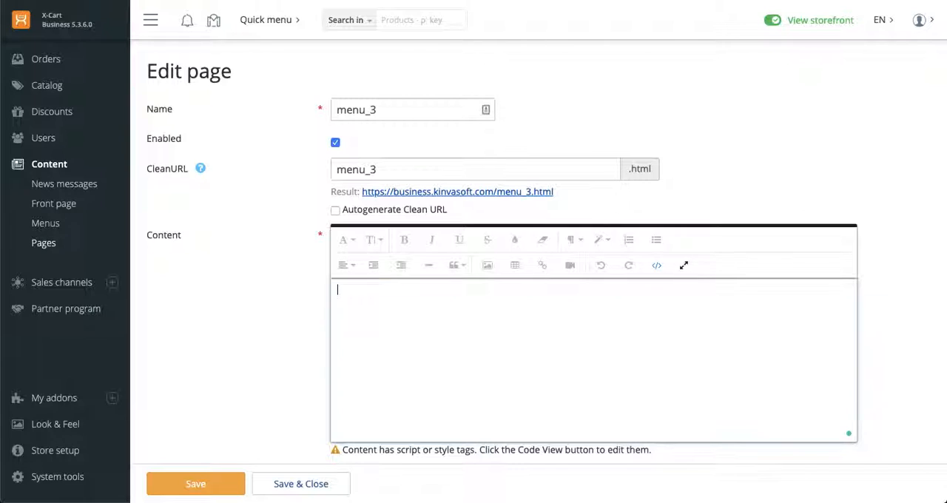
key("ctrl+v")
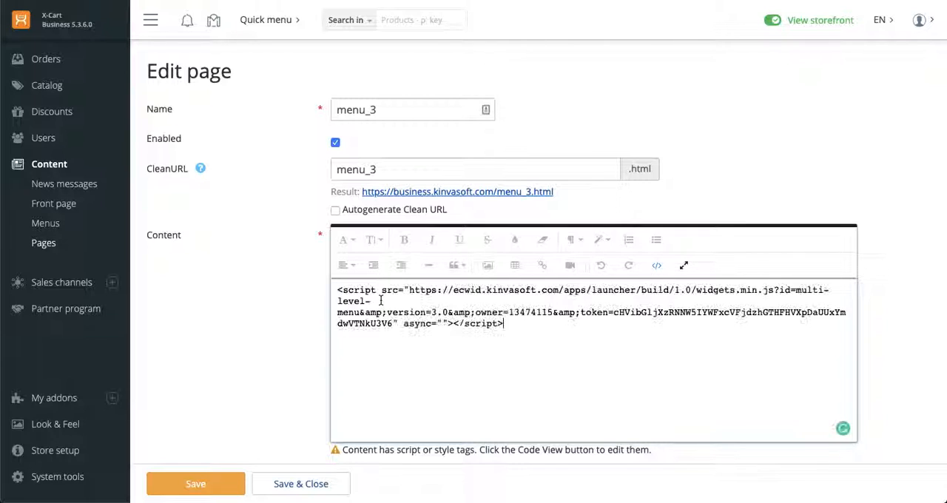
left_click(206, 486)
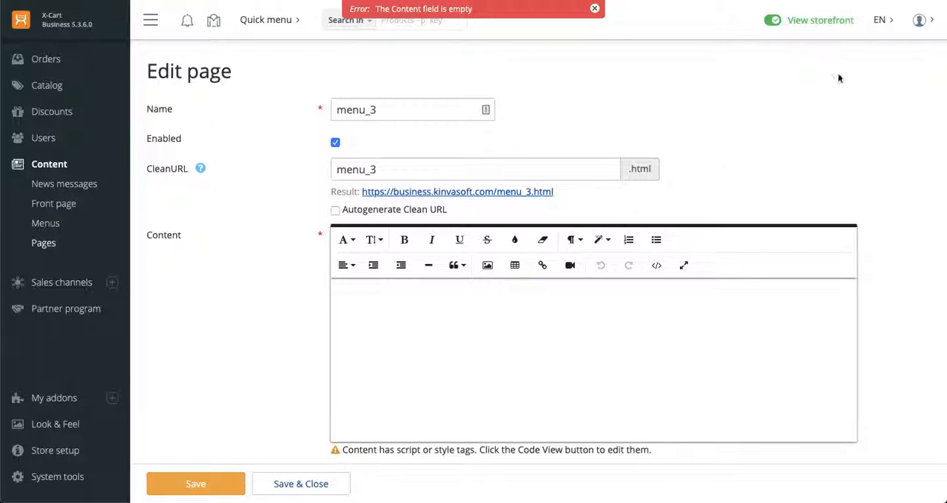
Open the menu_3 storefront page and reload it to check the embedded menu's design and categories
left_click(497, 194)
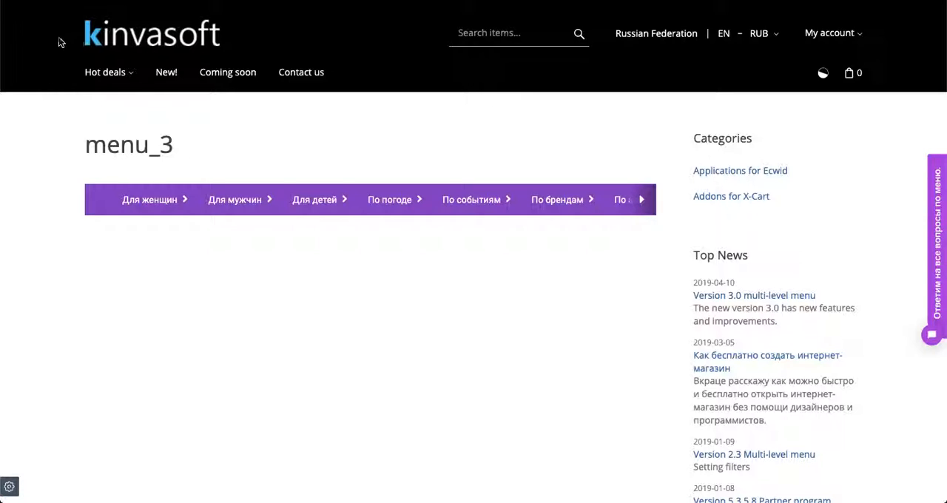
key("super+r")
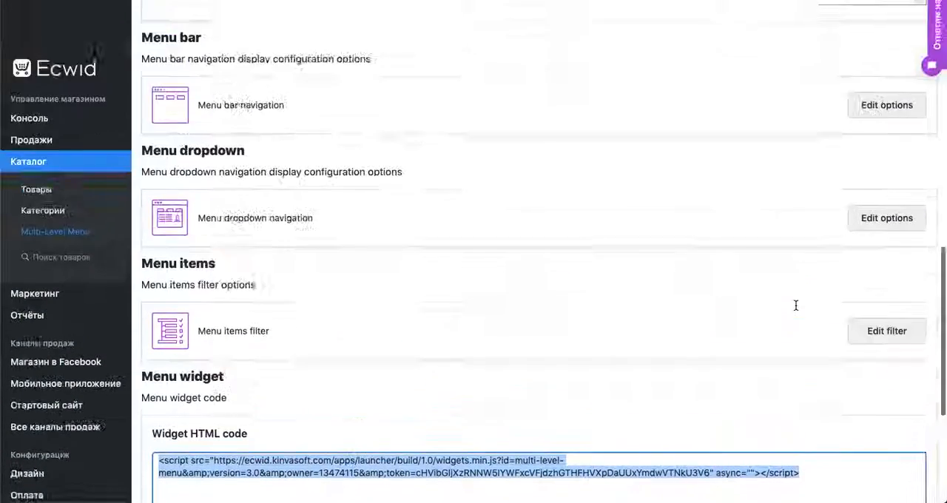
Back in the Ecwid menu options, reapply the third desktop pattern with a white bar, overwriting current settings, and restore the English interface
scroll(796, 306, "up", 10)
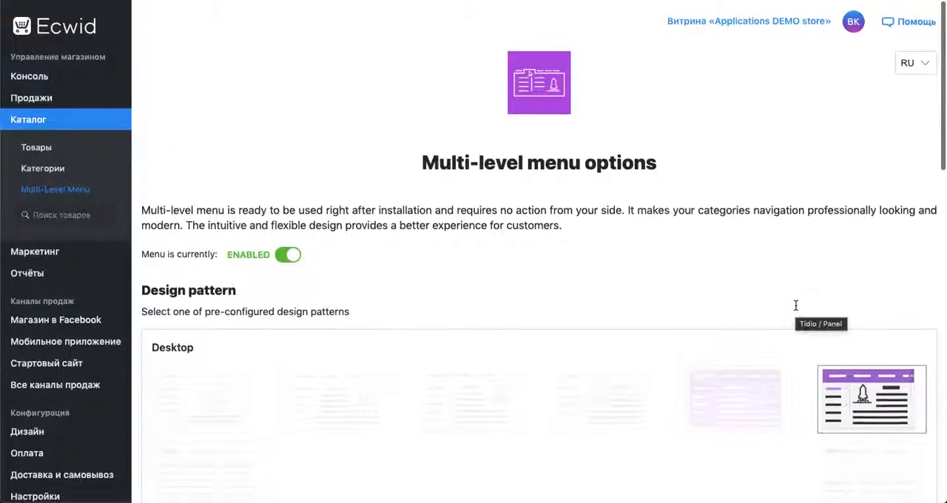
scroll(796, 305, "down", 3)
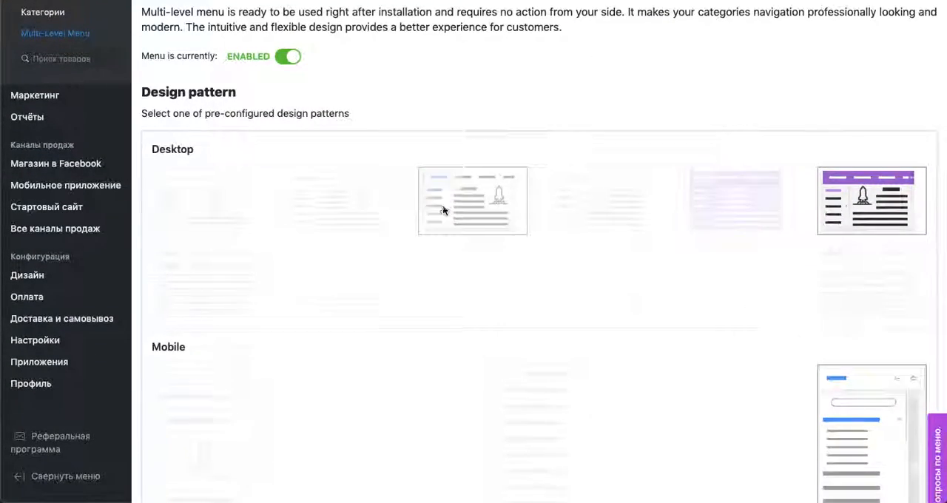
left_click(436, 214)
left_click(830, 111)
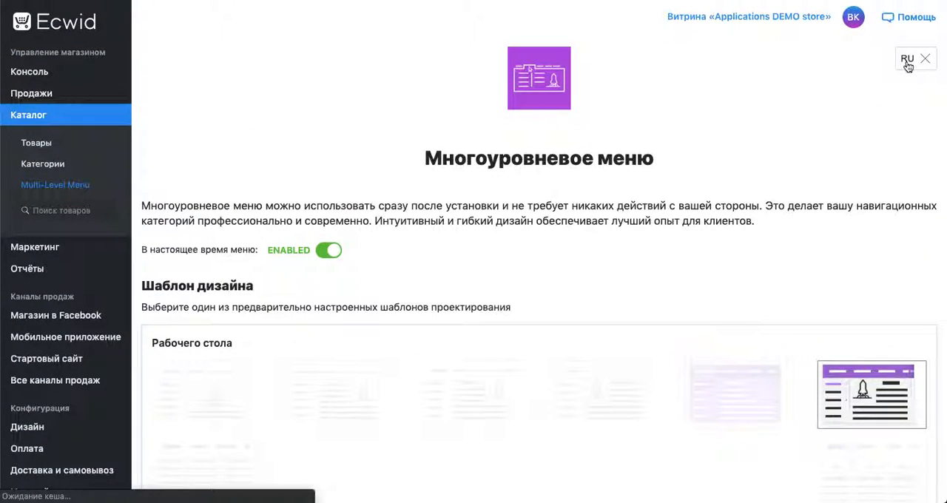
left_click(908, 65)
Check which categories under Root category are included in the menu items filter, and close the filter
scroll(375, 255, "down", 15)
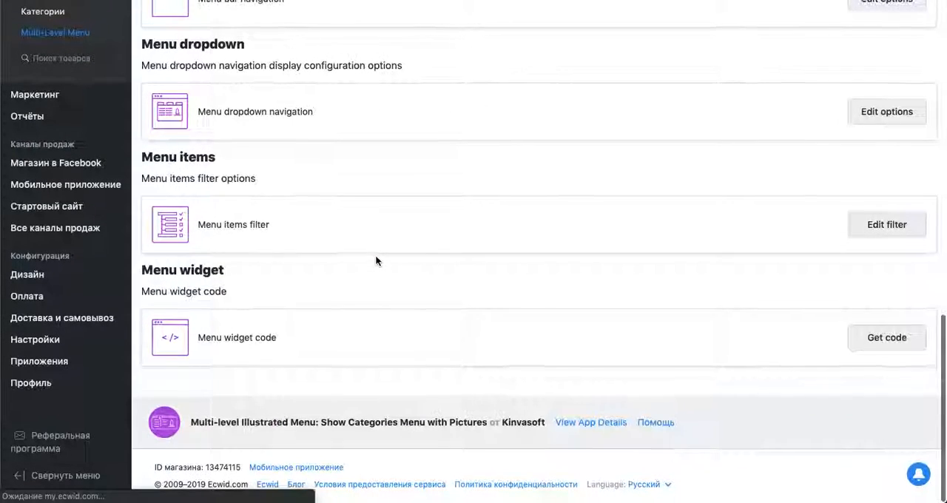
left_click(895, 226)
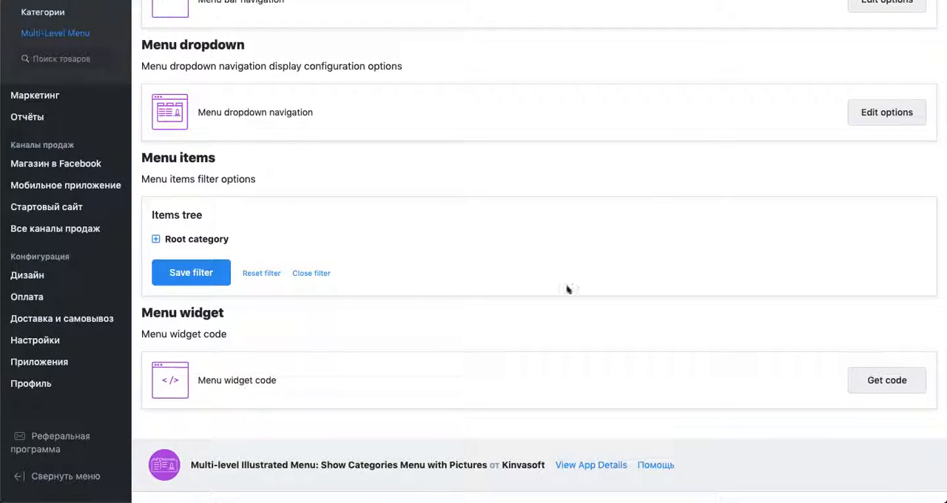
left_click(156, 239)
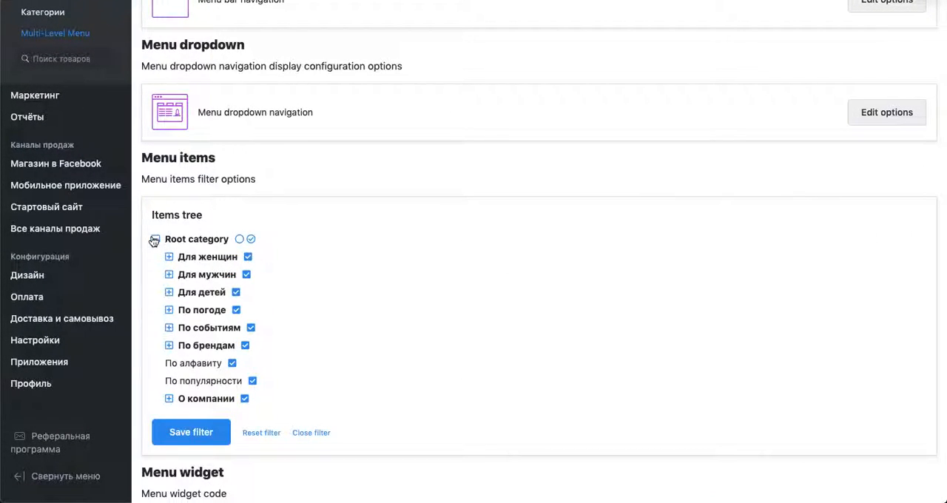
left_click(155, 240)
left_click(311, 275)
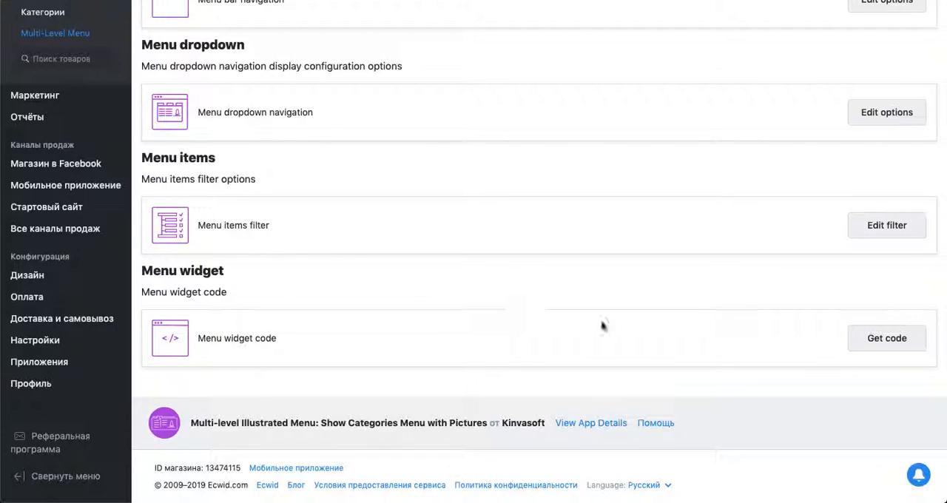
Generate the widget's HTML code again with current config options left out and copy it
left_click(877, 337)
scroll(210, 412, "down", 3)
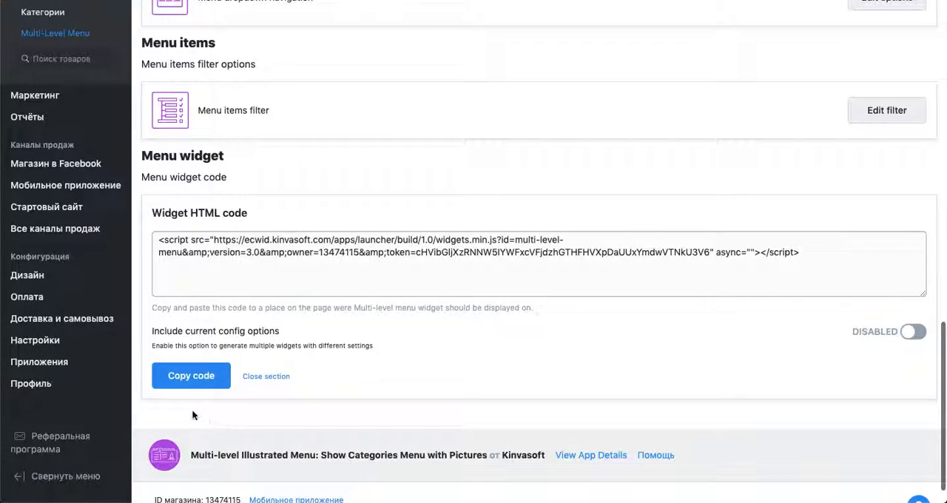
left_click(191, 376)
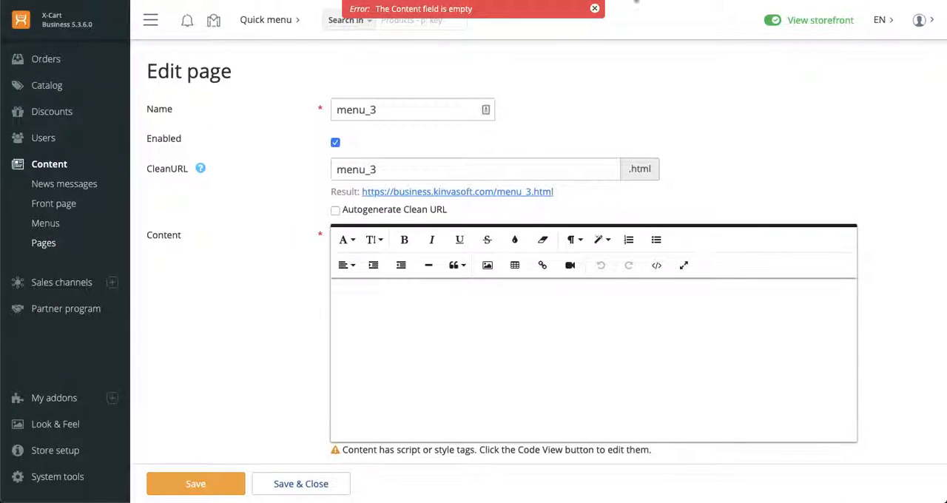
In the X-Cart admin, overwrite the menu_3 page's content source code with the newly copied widget script, including its token, and save the page
left_click(656, 266)
key("ctrl+a")
key("ctrl+x")
key("ctrl+v")
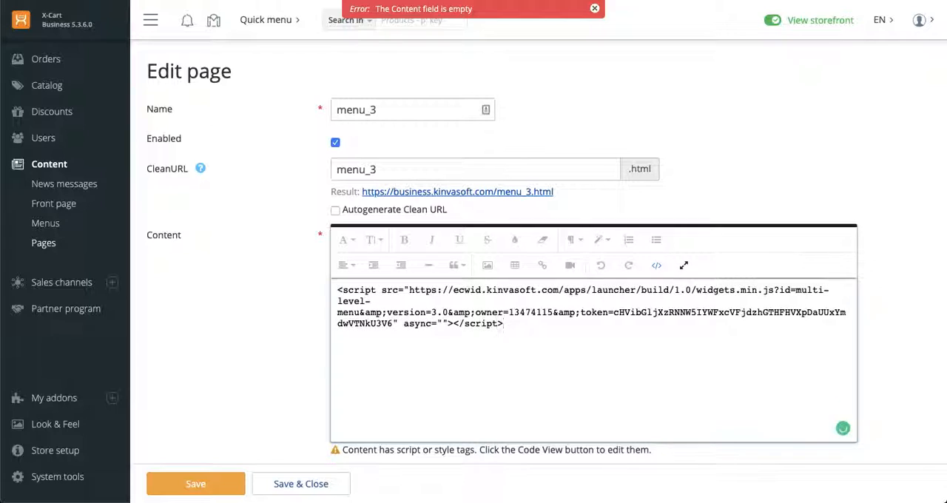
left_click(193, 483)
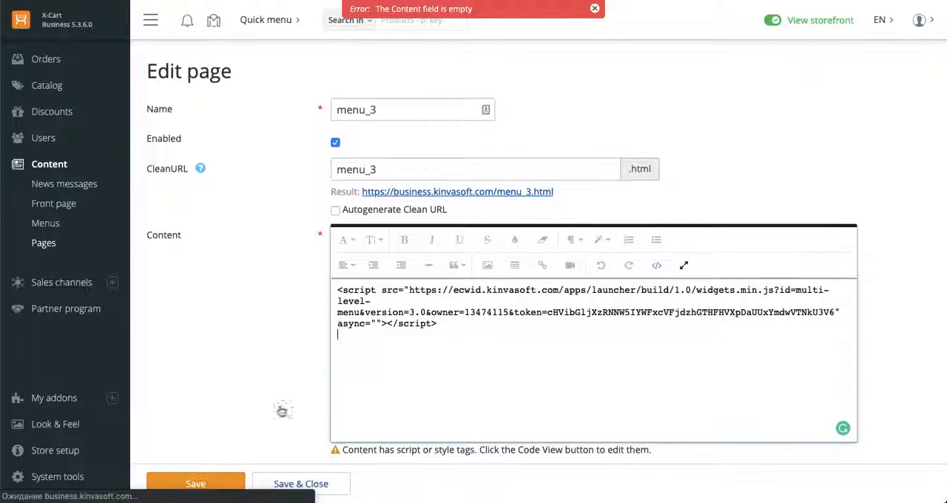
Dismiss the content error, then open the published menu_3 storefront page and translate it into English
left_click(595, 10)
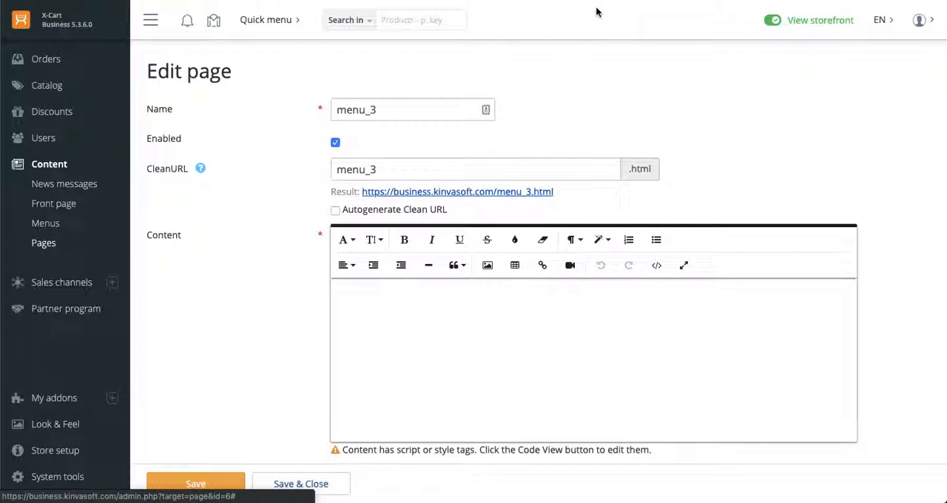
left_click(491, 193)
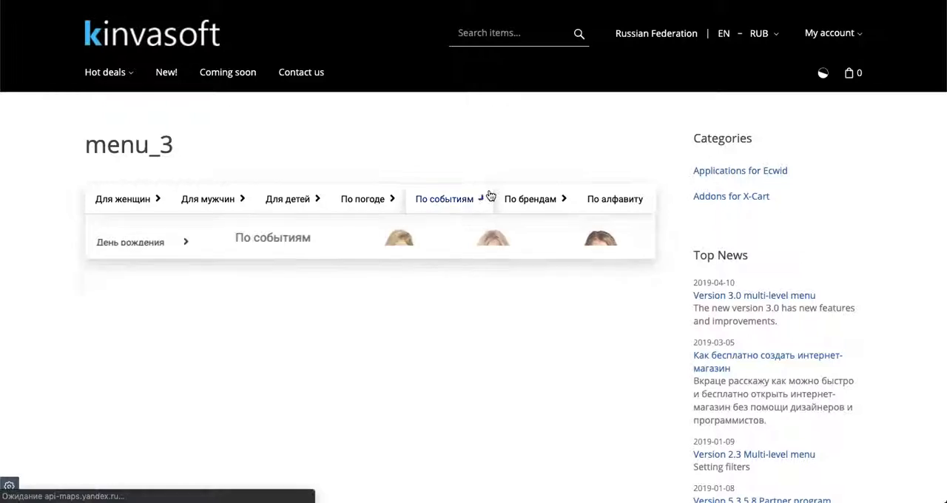
right_click(392, 26)
left_click(488, 108)
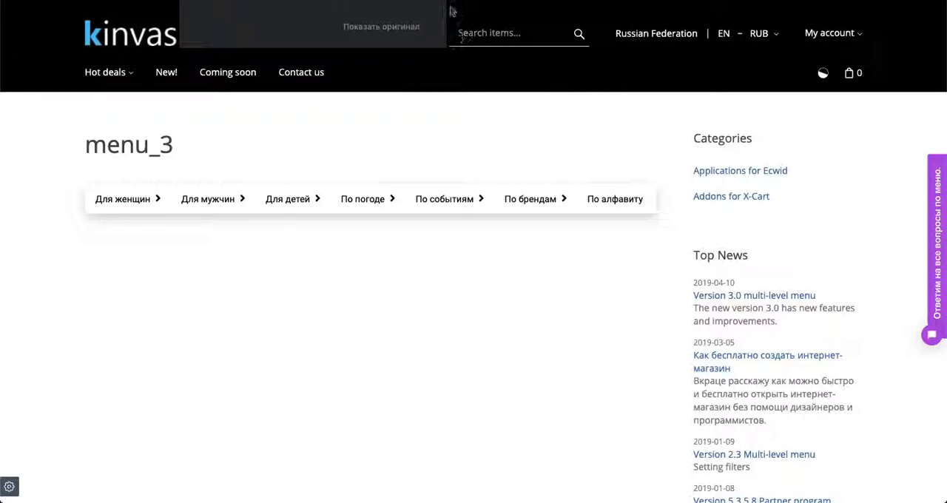
Examine the embedded menu on the menu_3 page by expanding the For women and According to the weather submenus
mouse_move(121, 205)
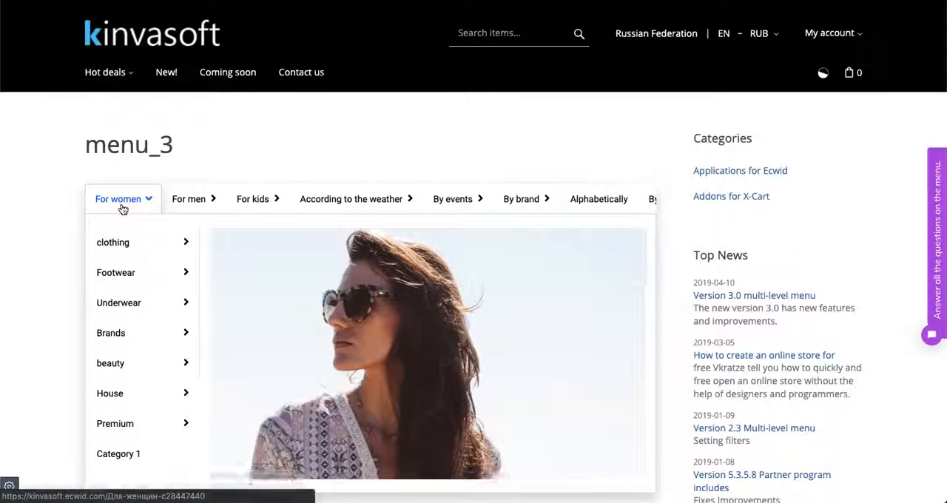
mouse_move(134, 324)
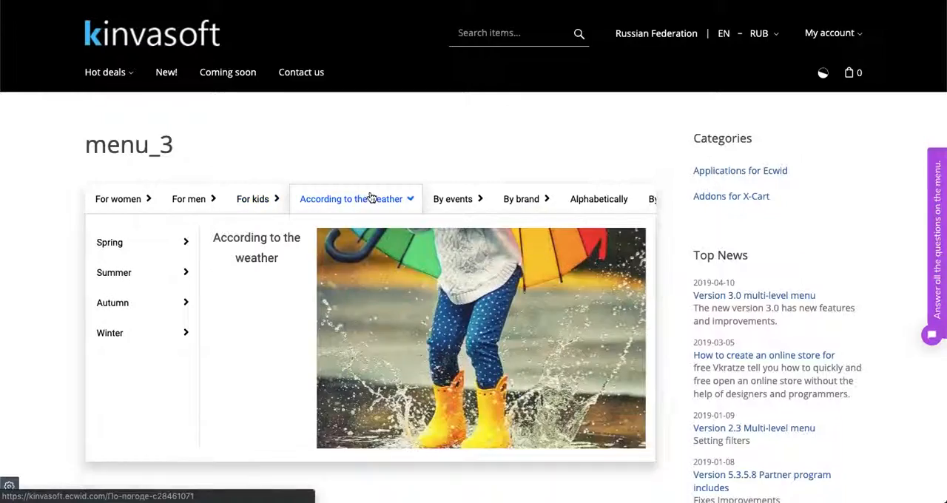
mouse_move(121, 309)
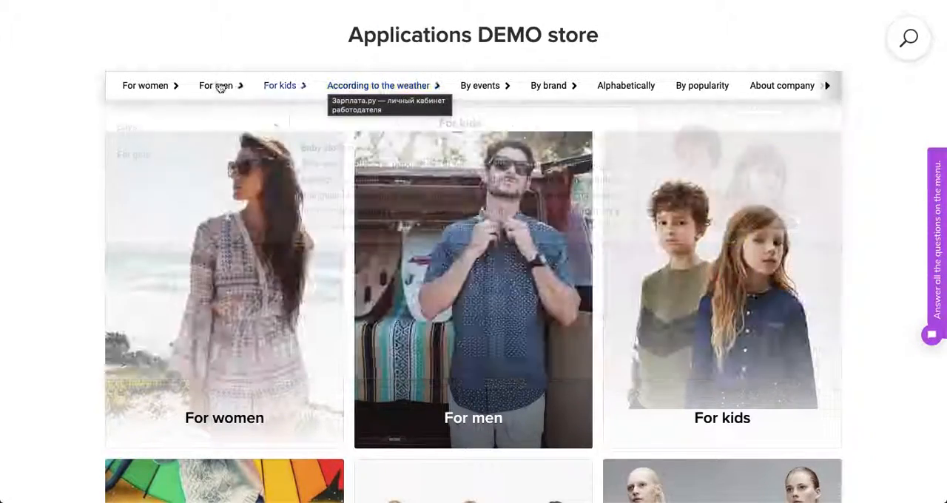
In the Ecwid demo store, translate the reloaded storefront and examine the For women submenus in its menu
mouse_move(159, 85)
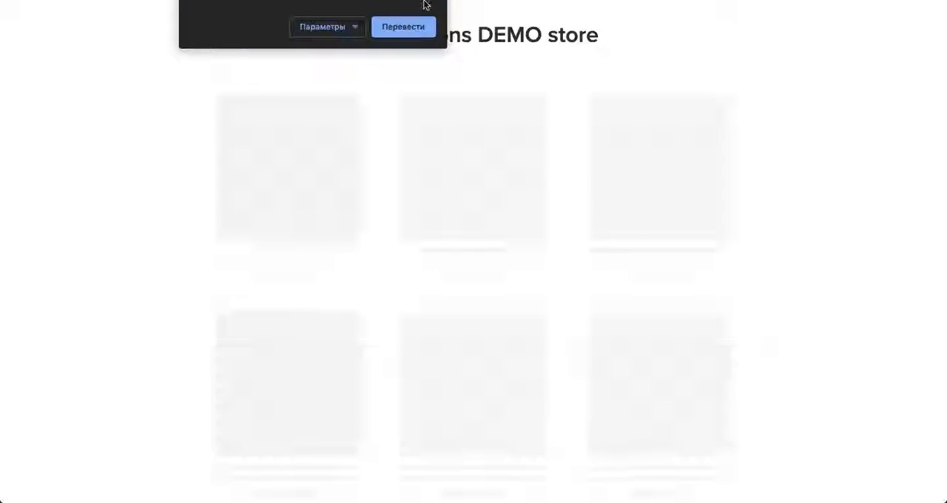
left_click(403, 27)
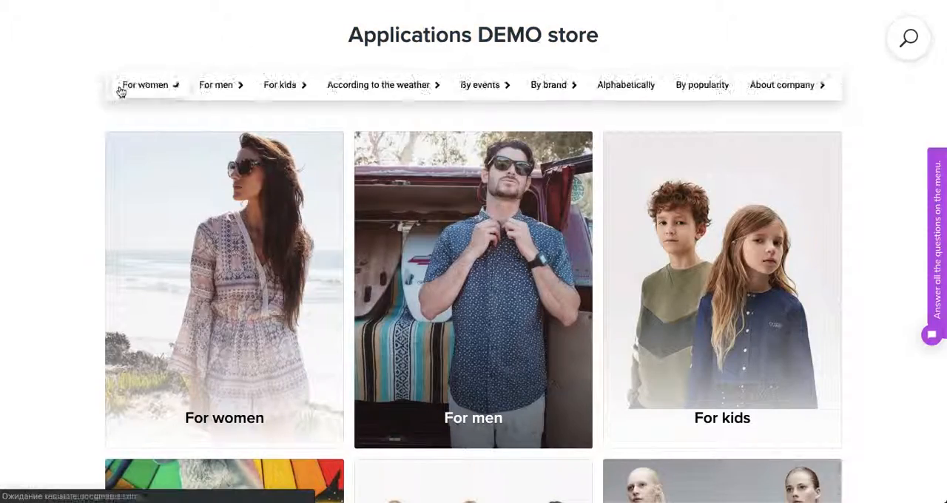
mouse_move(131, 89)
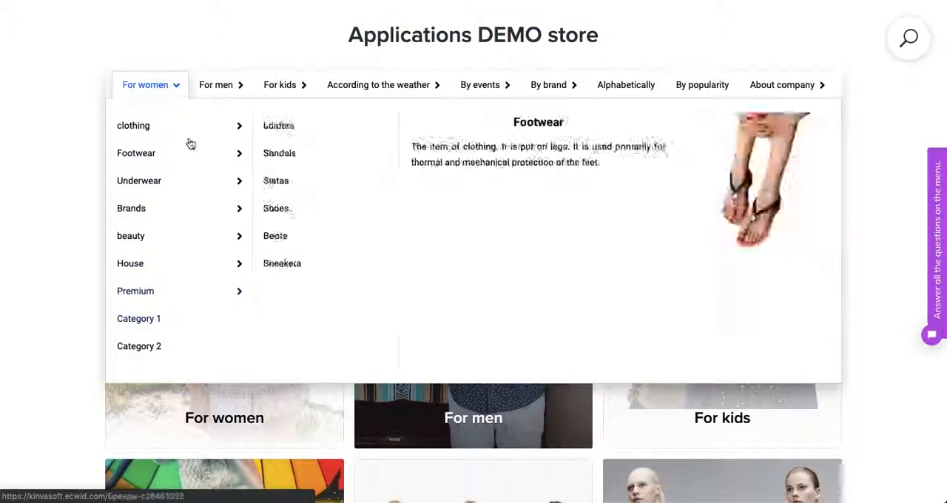